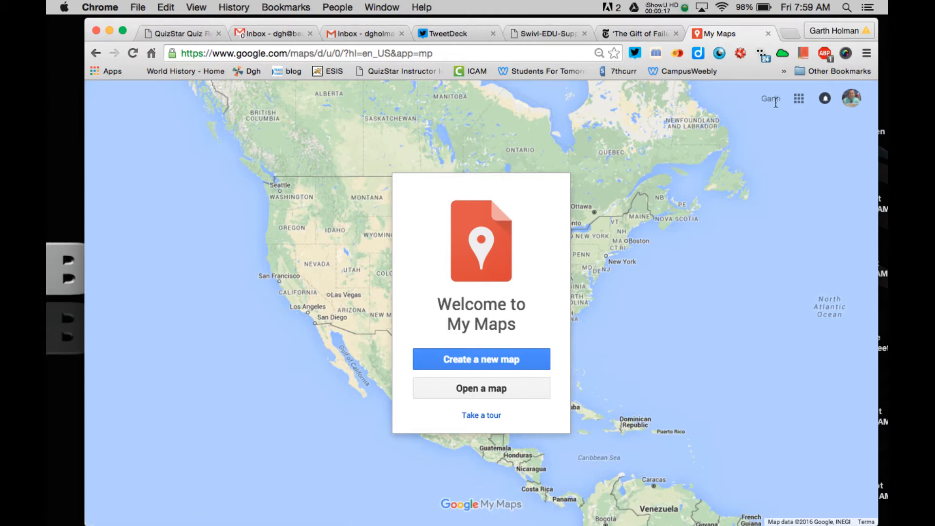
Step: Create a new map and title it "Ohio Stuff"
left_click(478, 360)
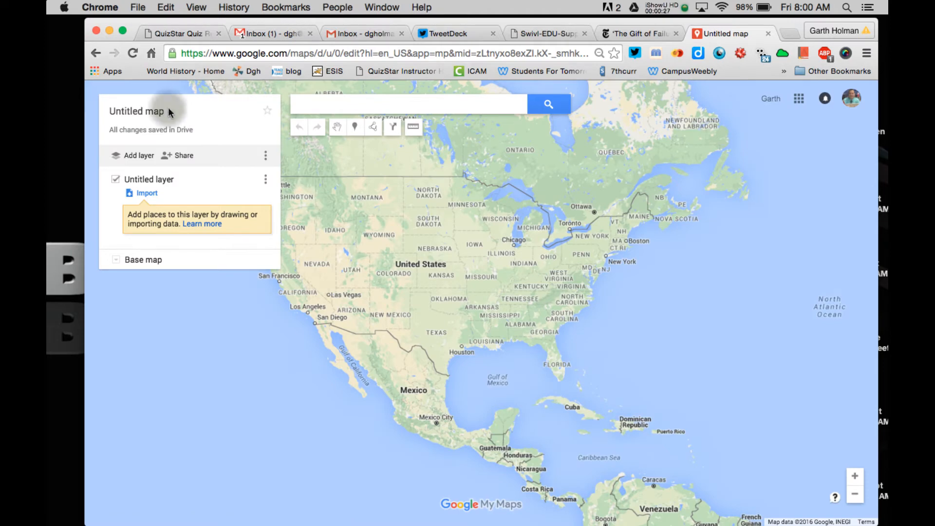
left_click(168, 108)
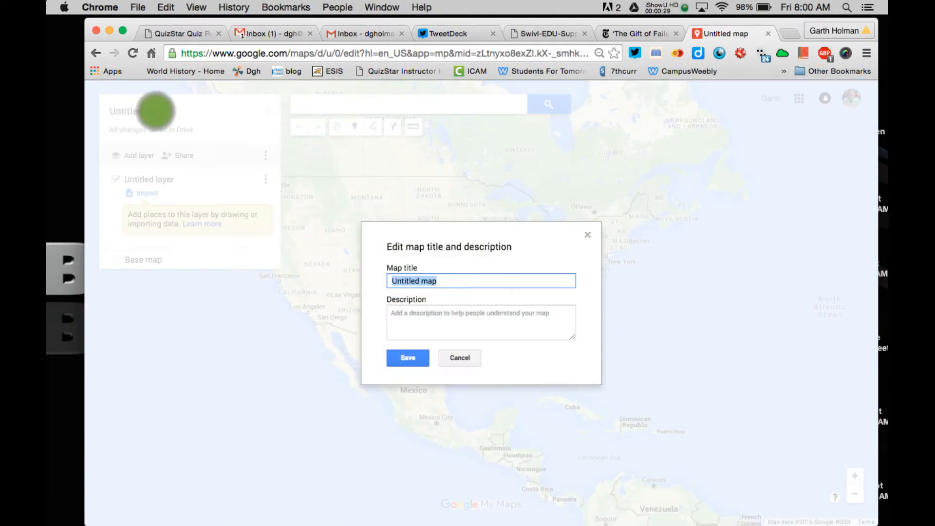
type("Beac")
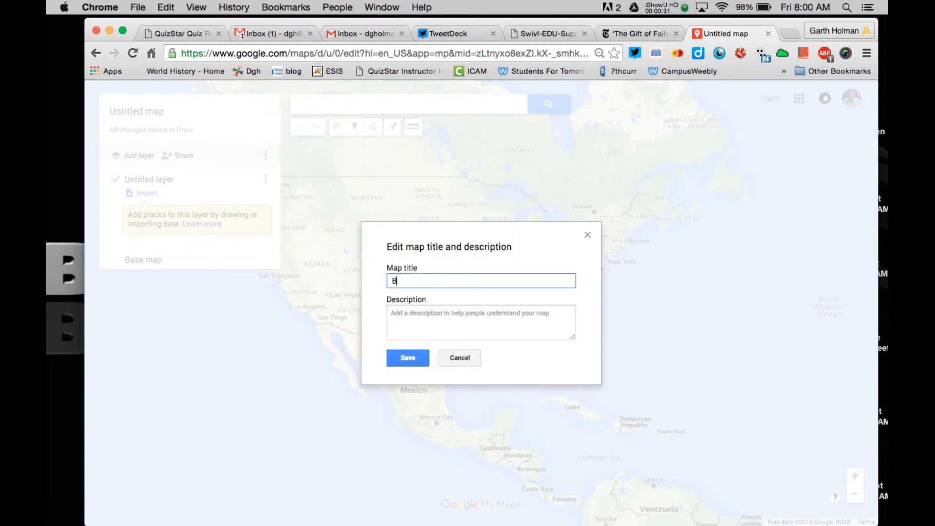
key("BackSpace")
type("Ohio Stuff")
left_click(415, 359)
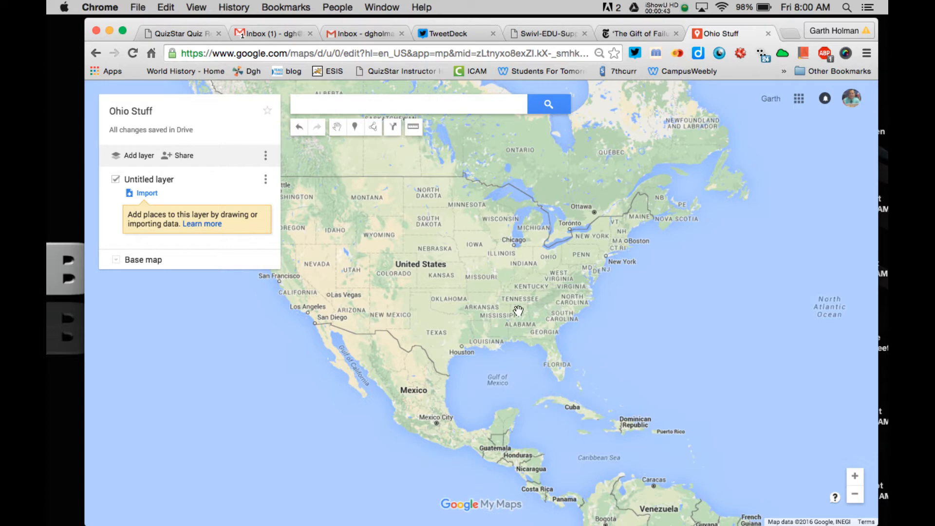
Step: Find the Ohio State Capitol in Columbus, add it to the map, and remove its Google Maps details
left_click(406, 107)
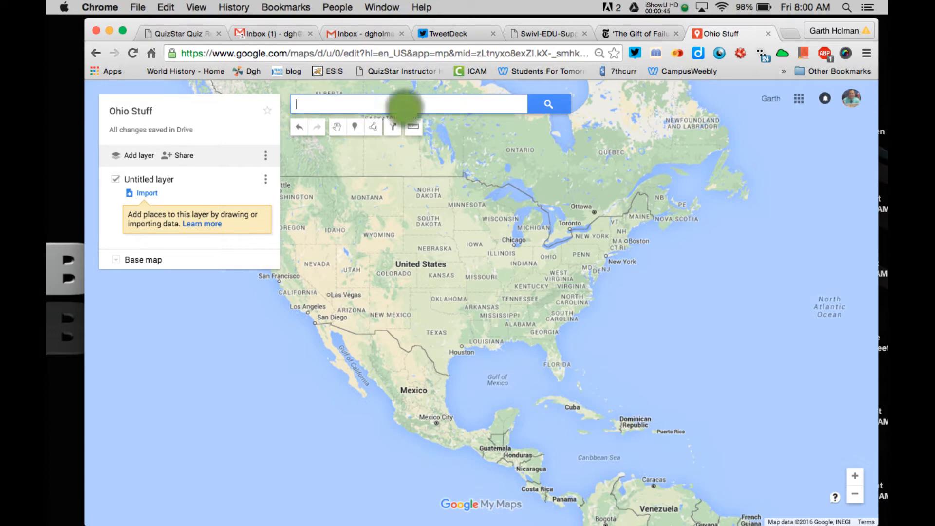
type("State House ")
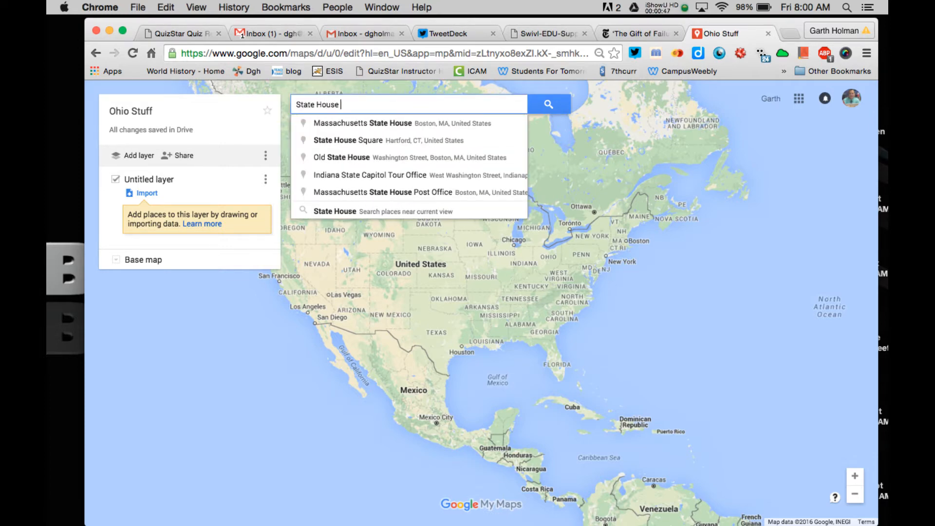
type("OHio")
left_click(417, 124)
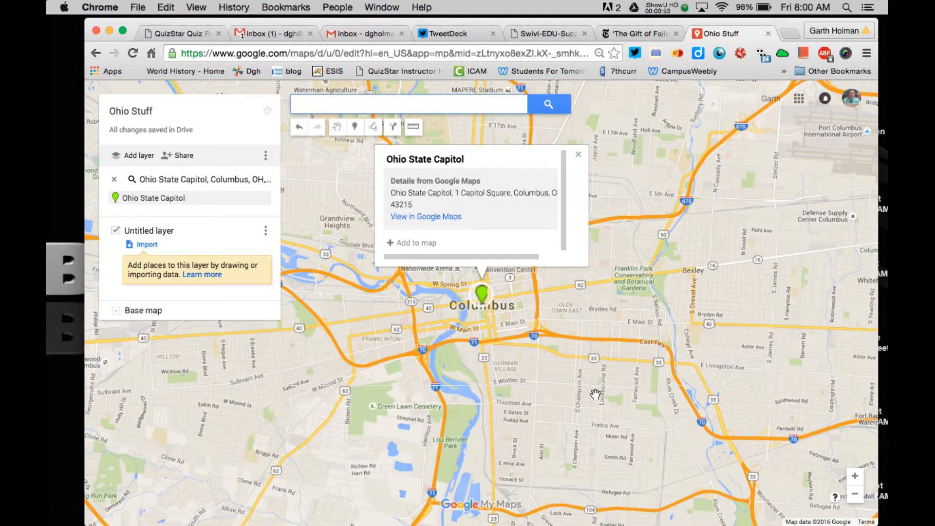
left_click(425, 244)
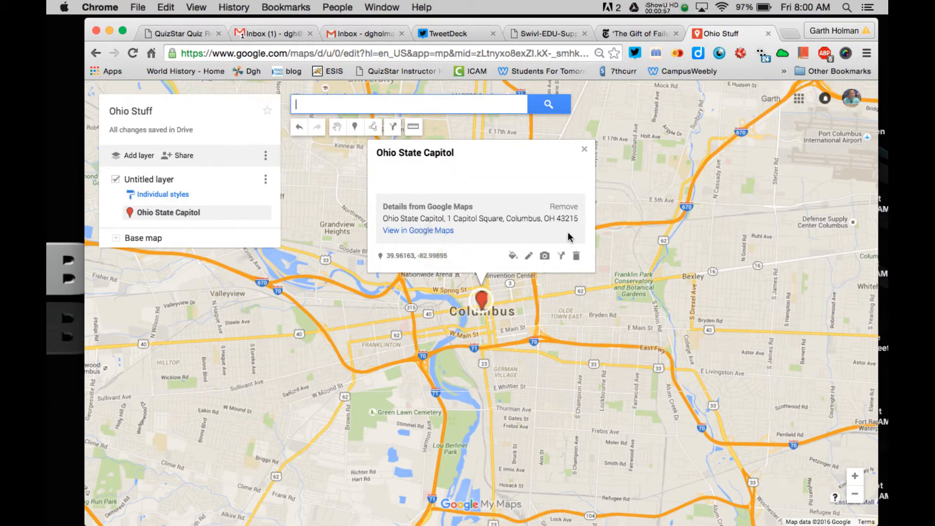
left_click(564, 205)
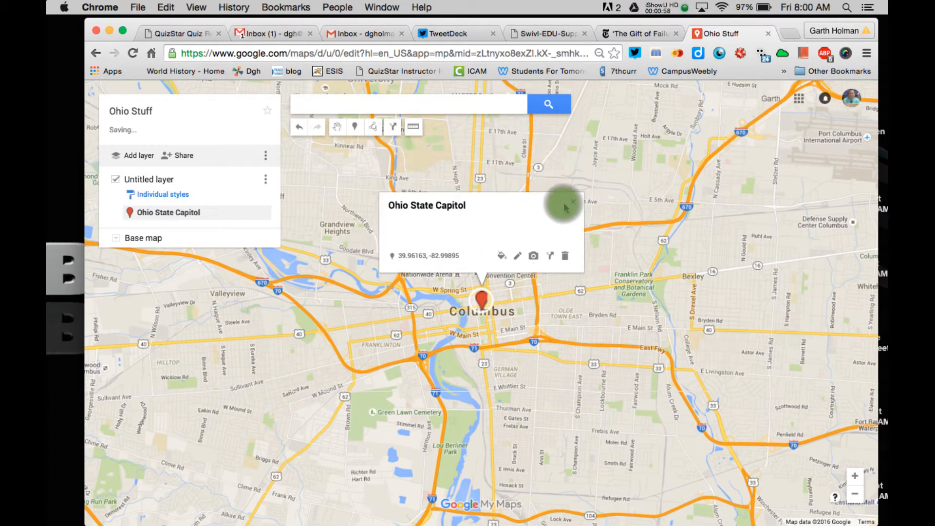
Step: Attach a statehouse photo with the statue in front to the Ohio State Capitol marker, using an image search for "Ohio State House"
left_click(535, 254)
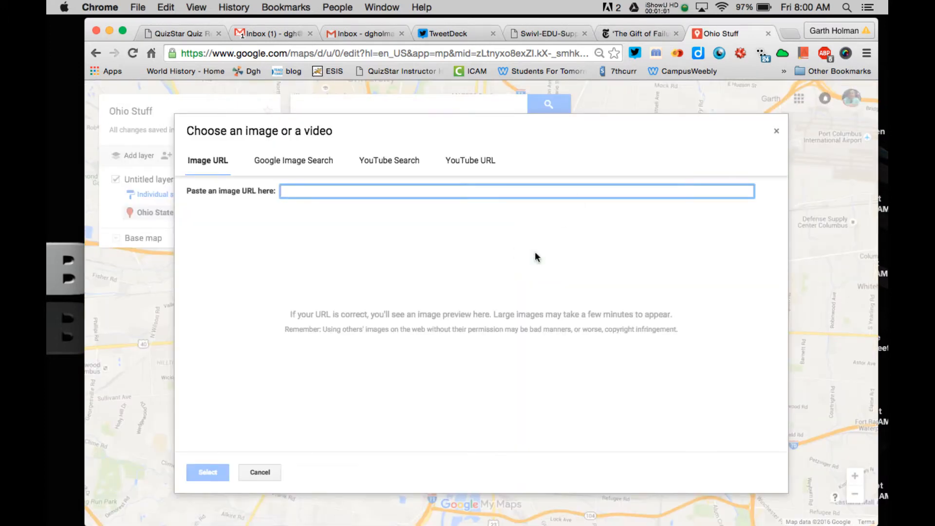
left_click(307, 159)
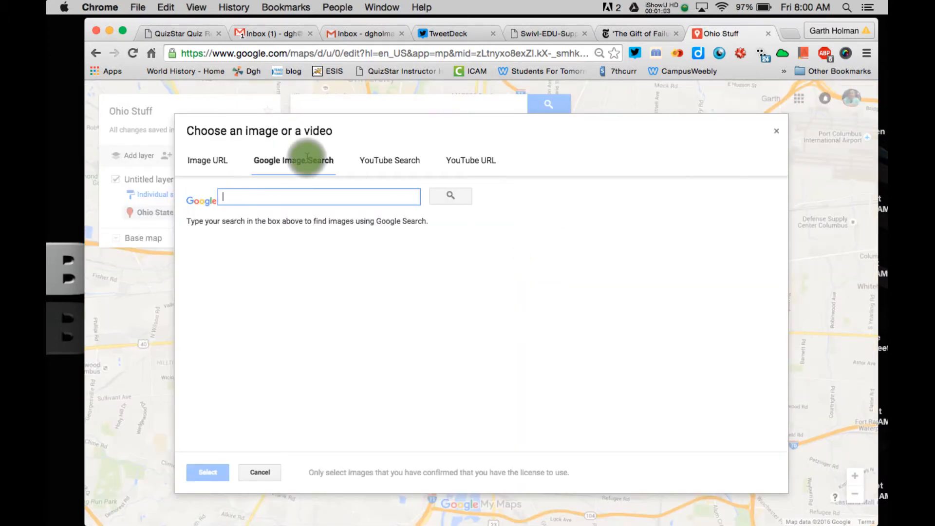
left_click(292, 198)
type("OHio")
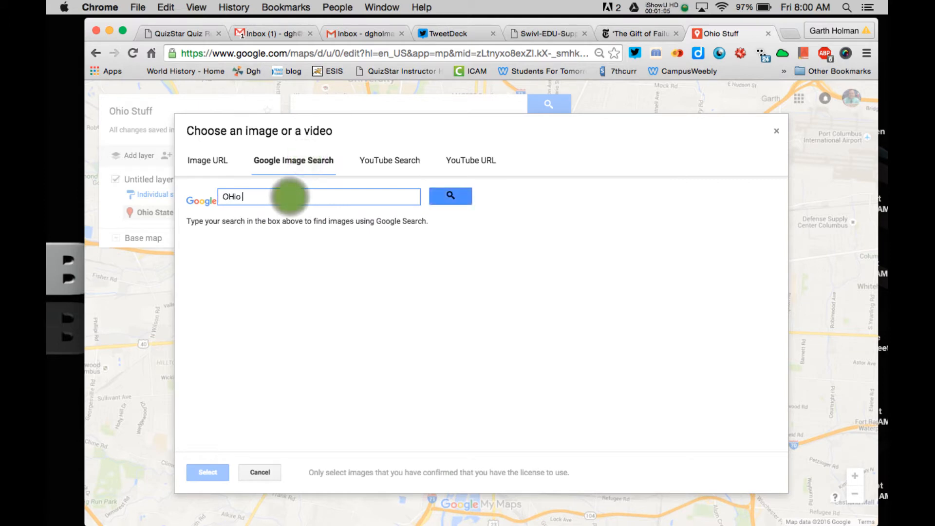
key("BackSpace")
key("BackSpace")
key("BackSpace")
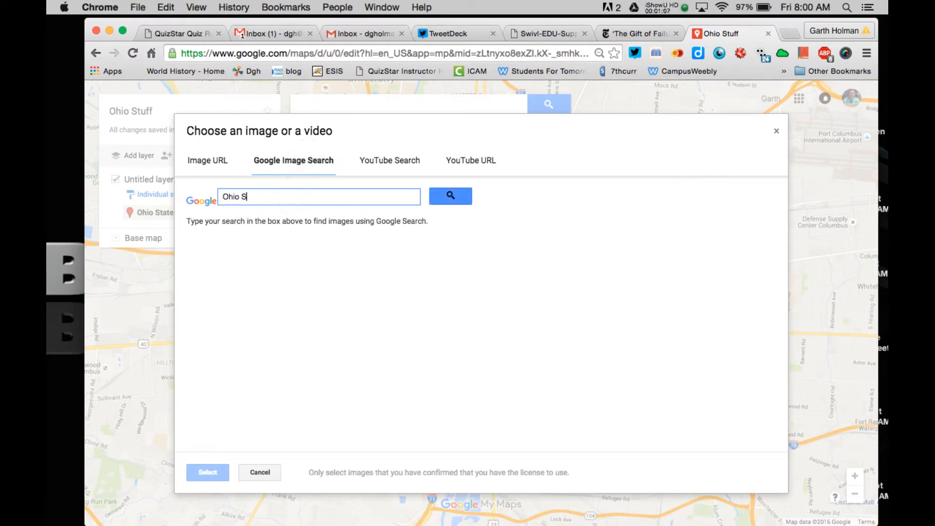
type("hio State House")
key("Return")
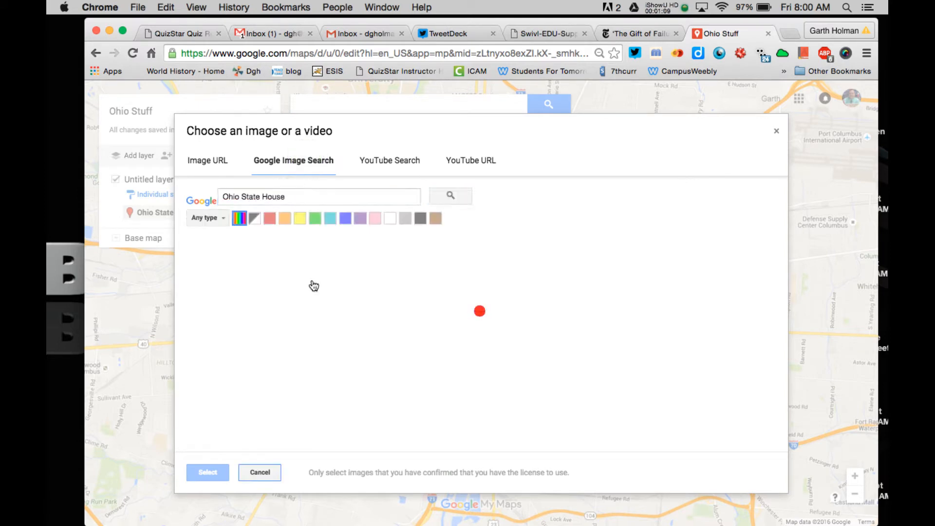
left_click(530, 283)
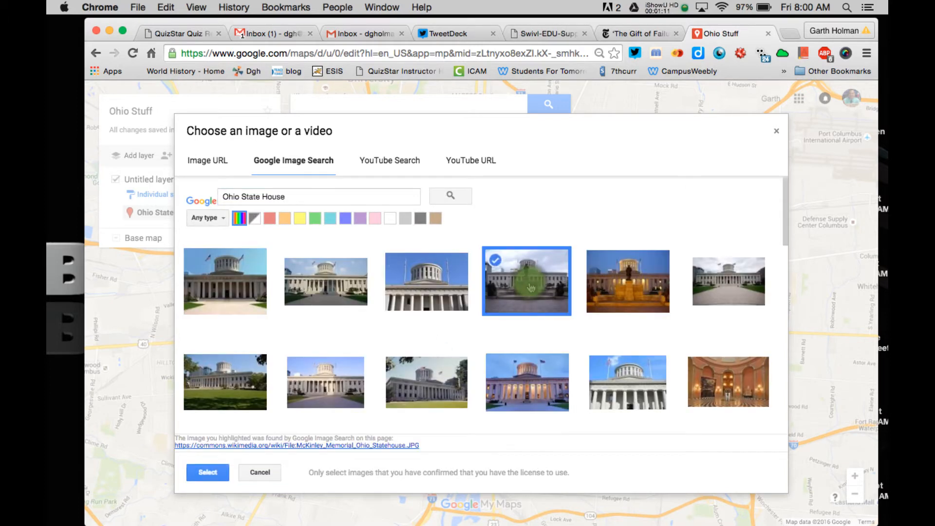
left_click(208, 470)
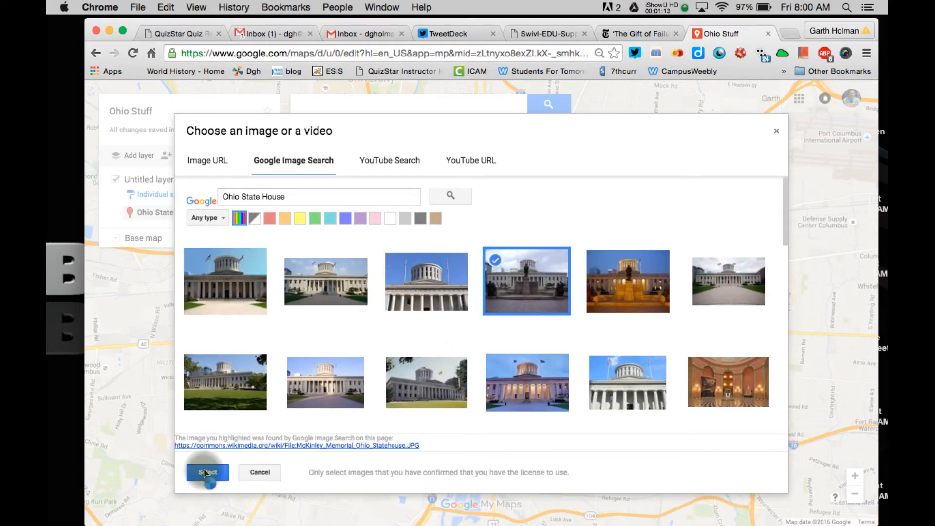
Step: Give the Ohio State Capitol marker the description "I love to visit this place" and save it
left_click(433, 231)
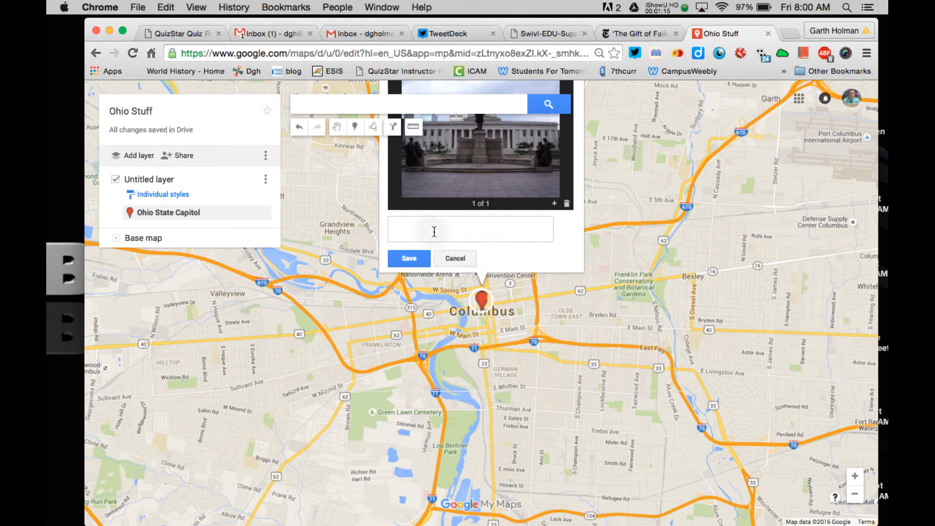
type("I love to visit this place")
left_click(413, 259)
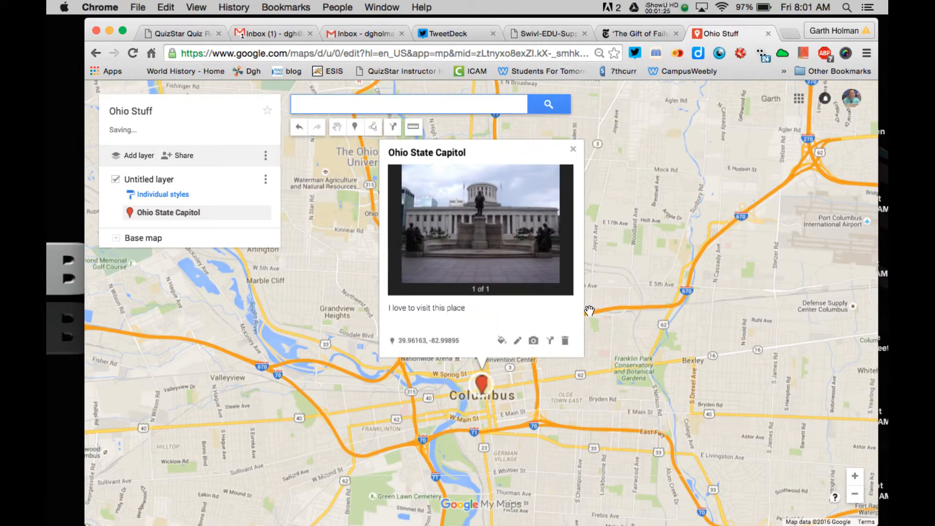
Step: Change the Ohio State Capitol marker's icon shape to a star and close its info card
left_click(502, 340)
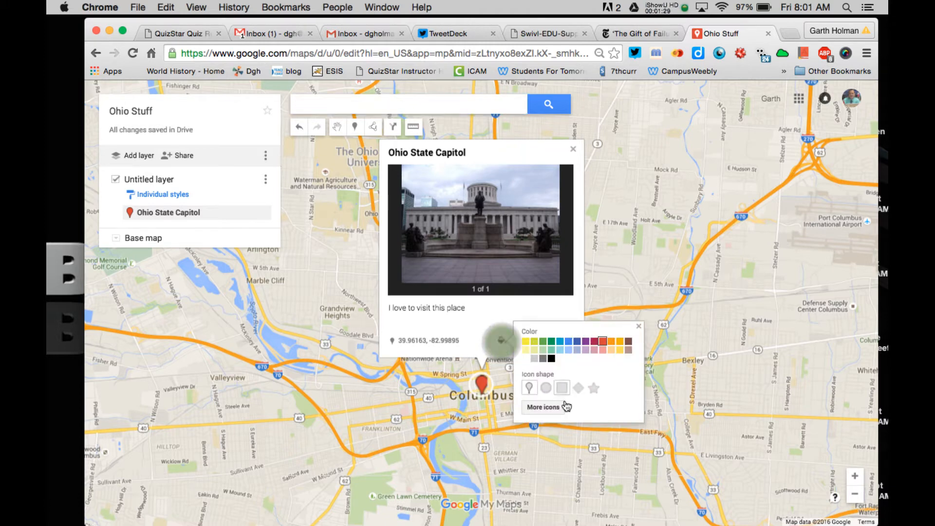
left_click(594, 388)
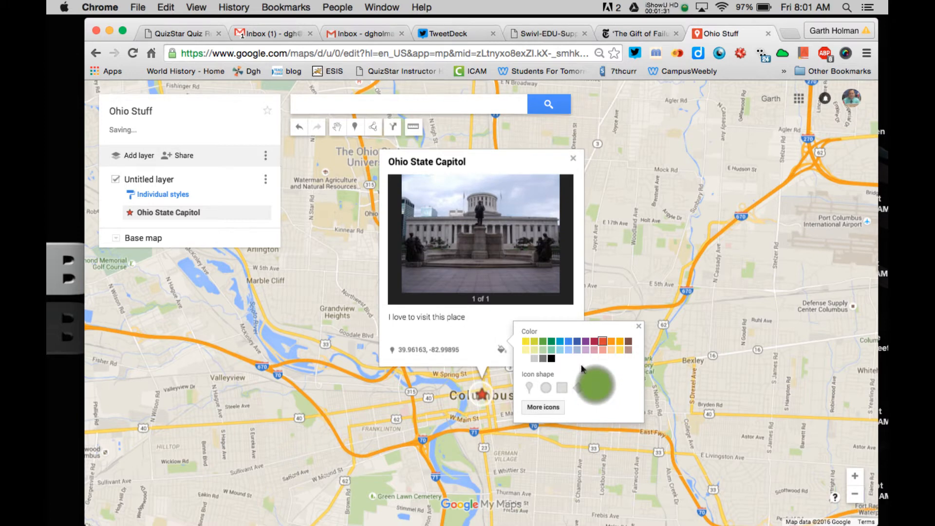
left_click(639, 327)
left_click(516, 352)
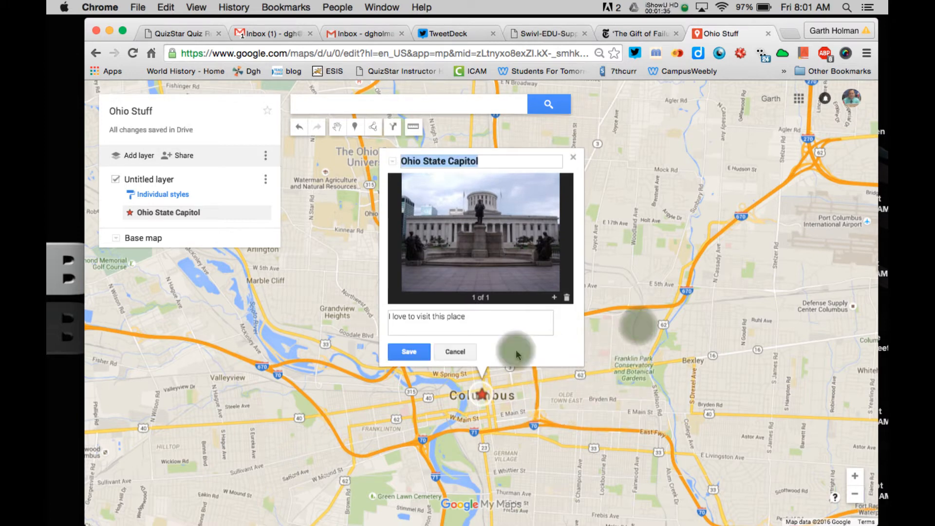
left_click(409, 351)
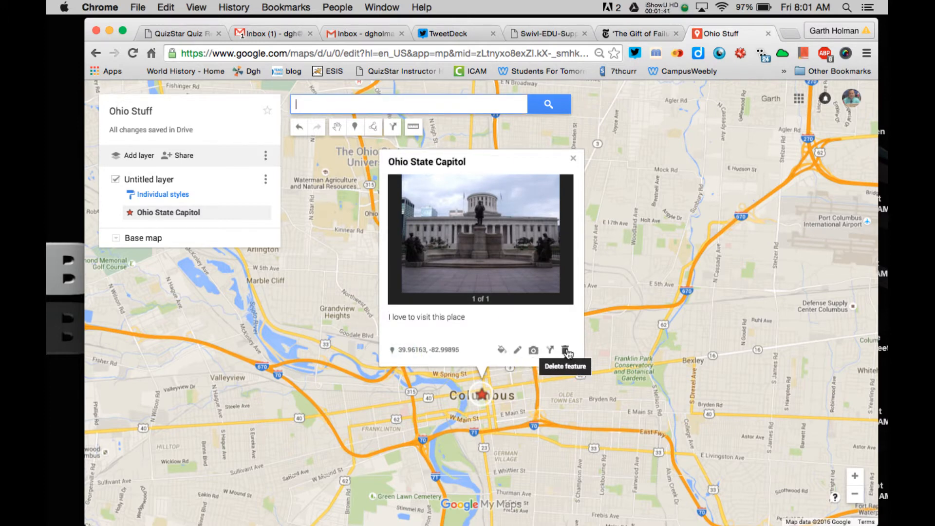
left_click(573, 157)
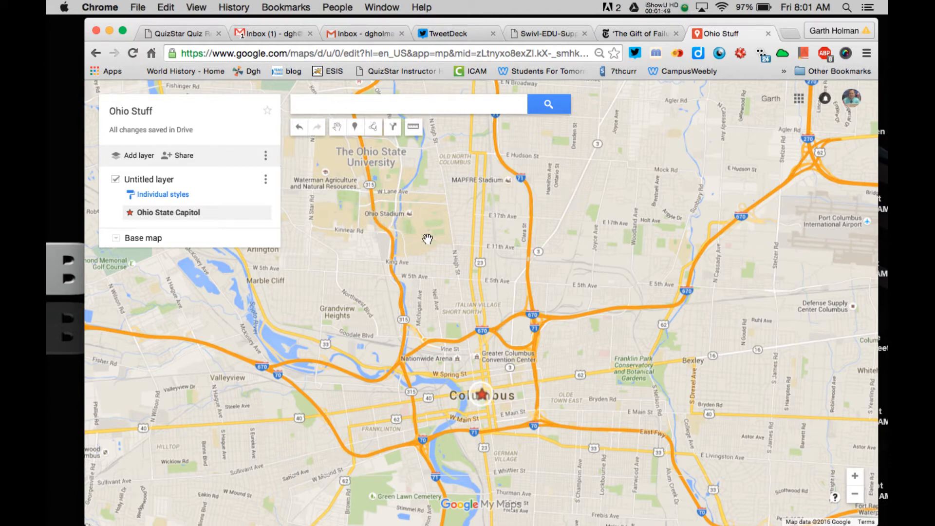
Step: Place a marker beside Ohio Stadium, name it "OSU" with the description "Great Place", and save it
left_click(356, 126)
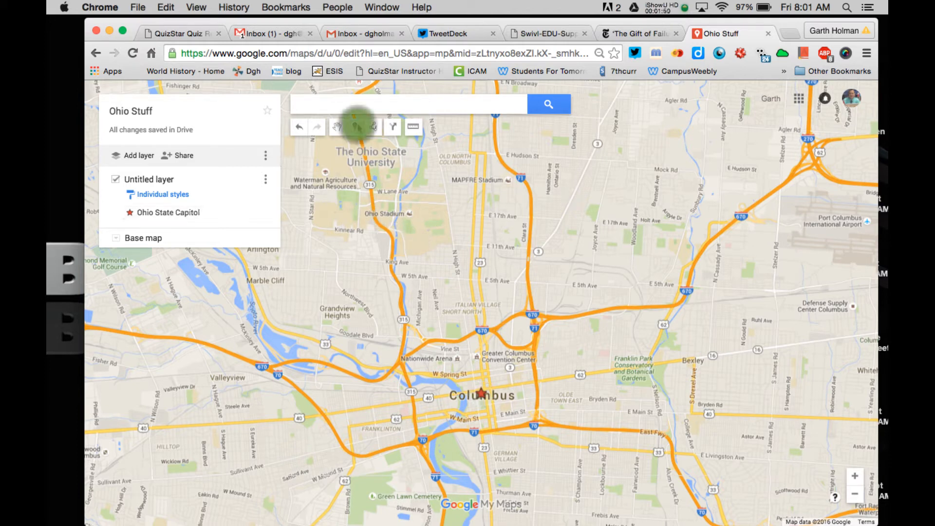
left_click(406, 213)
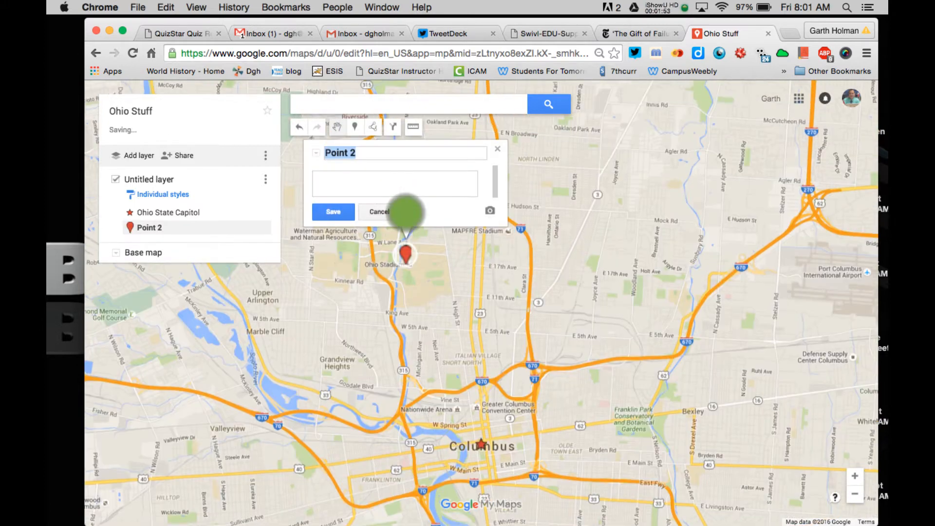
type("OSU")
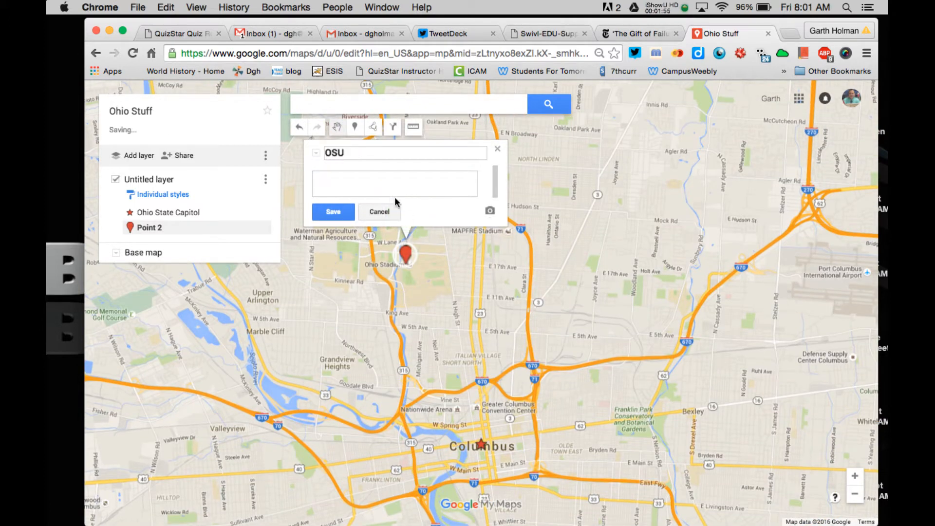
left_click(344, 182)
type("Great Place")
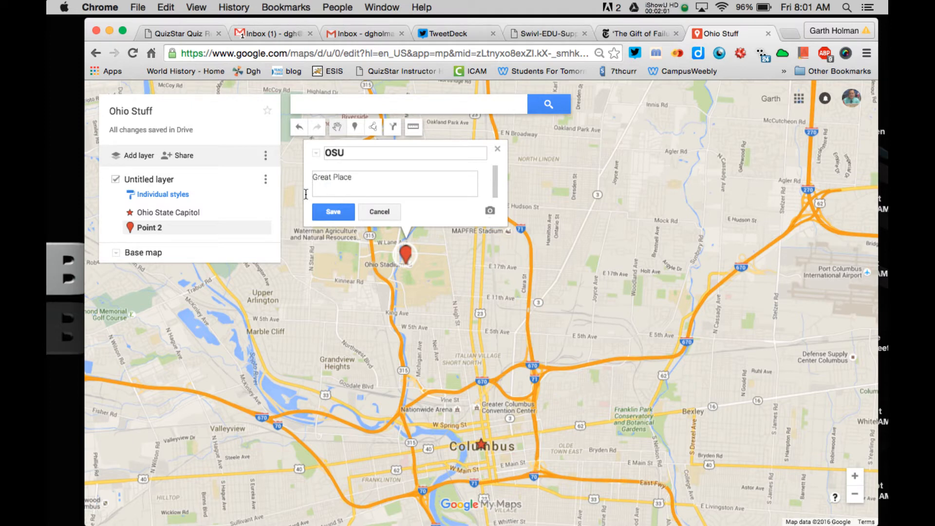
left_click(333, 212)
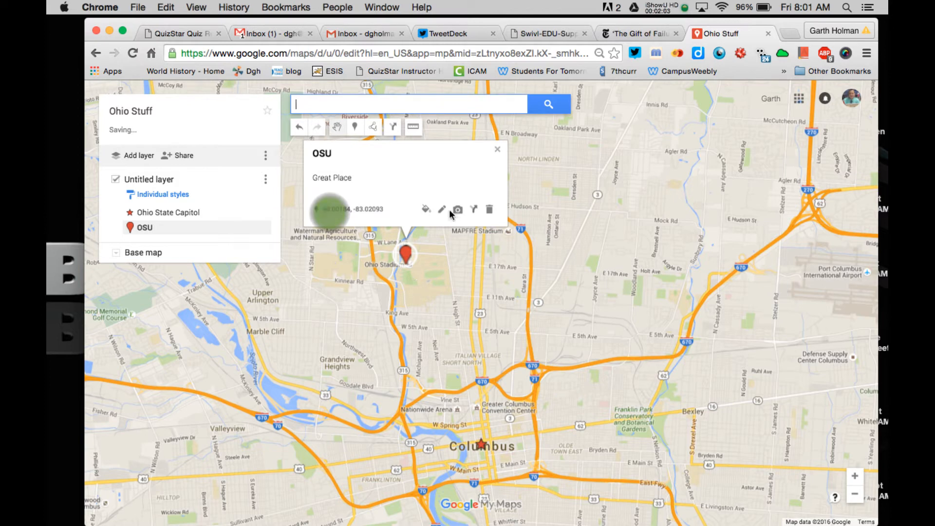
Step: Attach a daytime photo of the crowded stadium to the OSU marker from an image search for "Ohio Stadium", and save it
left_click(458, 209)
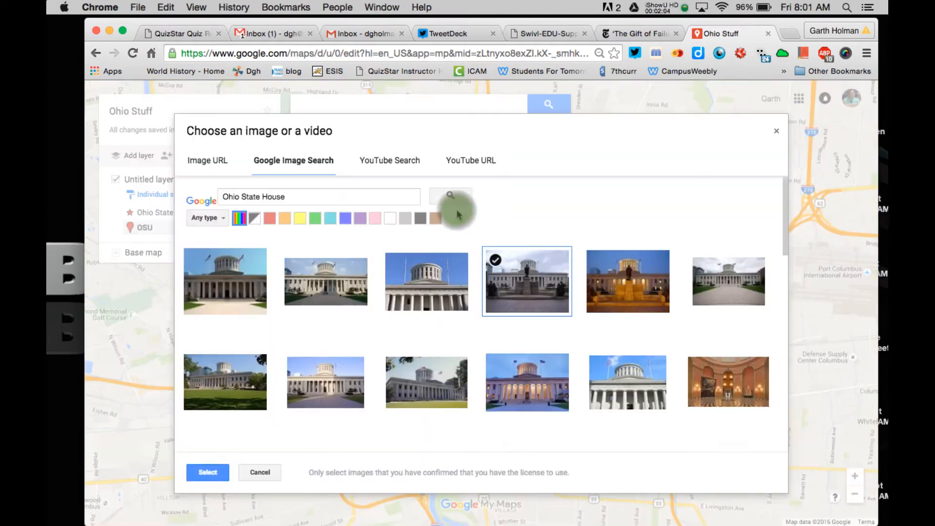
triple_click(326, 192)
type("Ohio ")
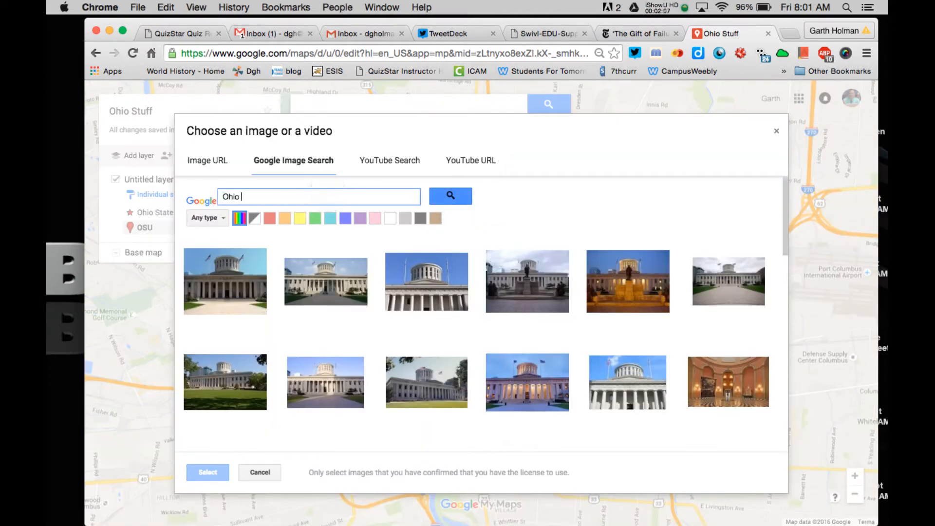
type("Stadium")
key("Return")
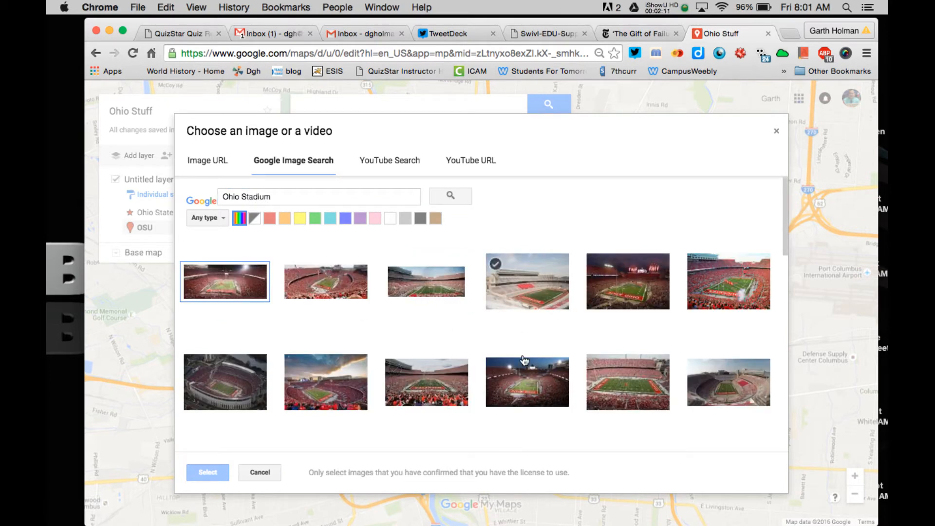
left_click(722, 287)
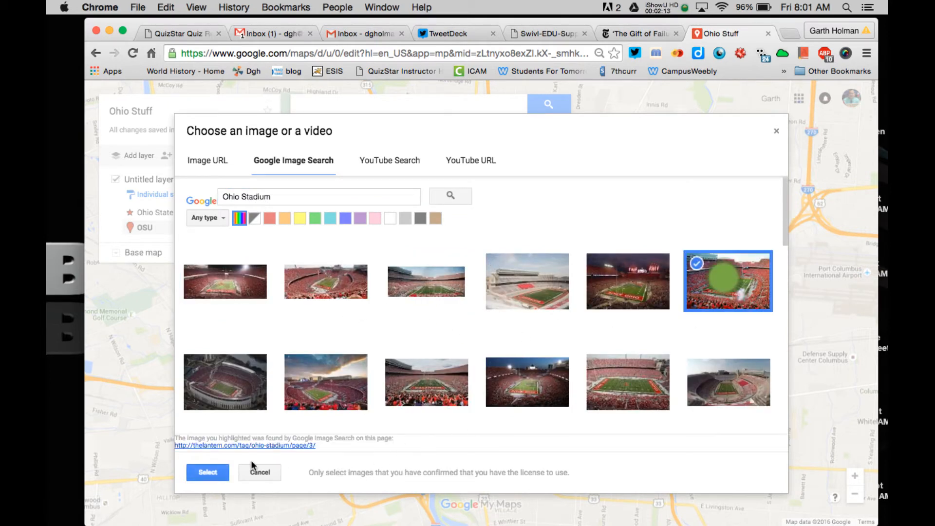
left_click(194, 473)
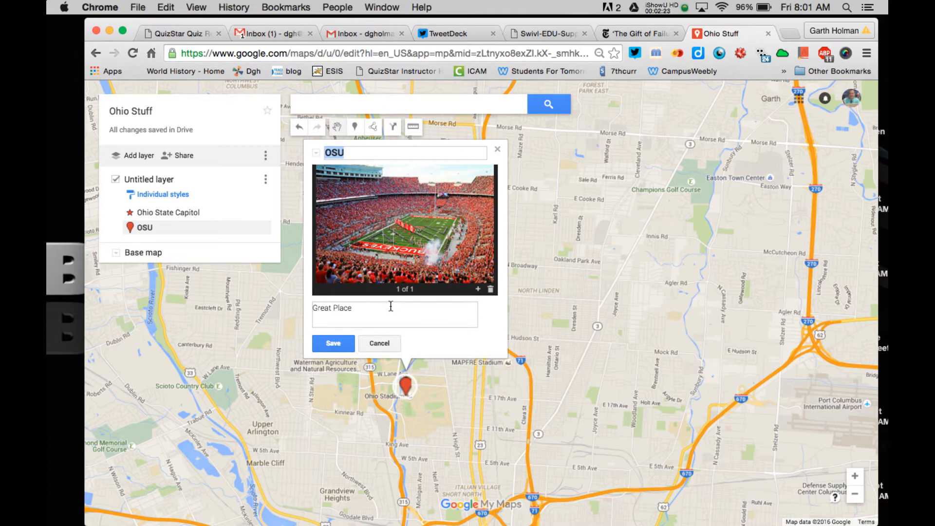
left_click(334, 344)
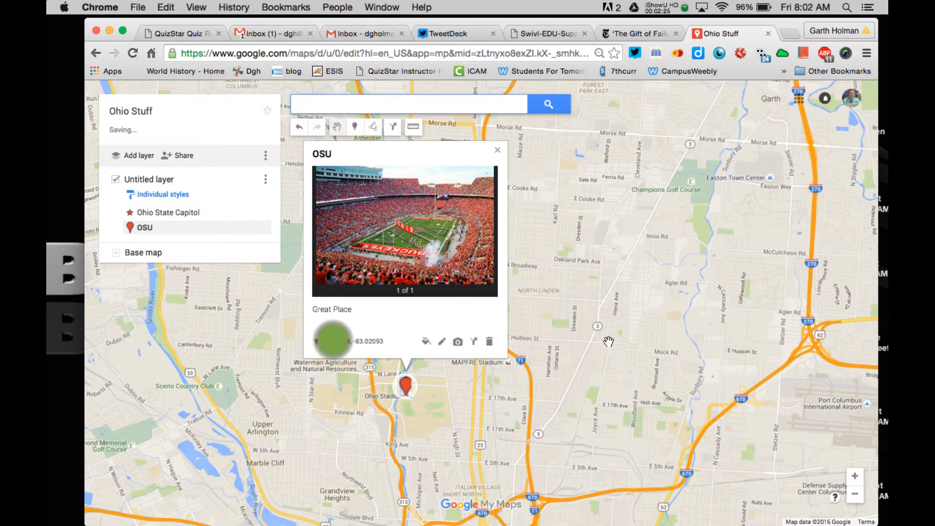
left_click(498, 153)
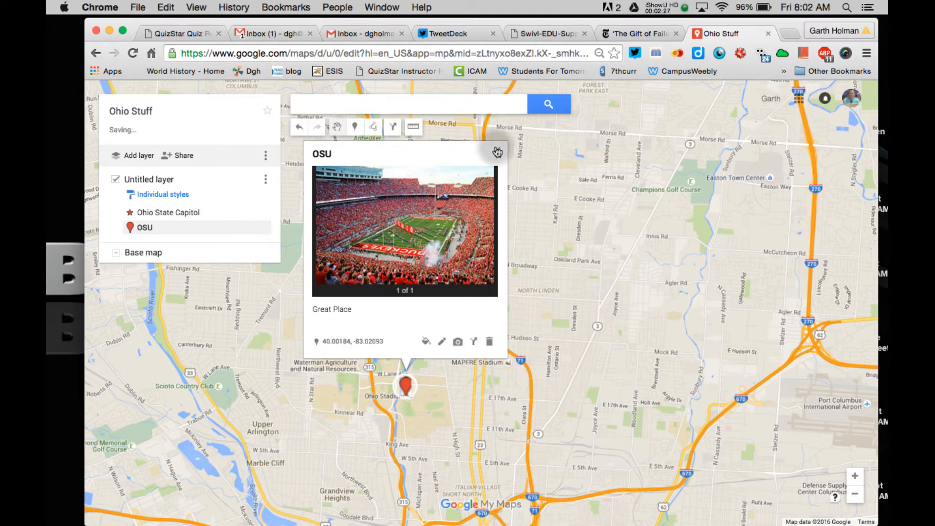
Step: Measure the straight-line distance from the Ohio State Capitol marker to the OSU marker
scroll(564, 318, "down", 2)
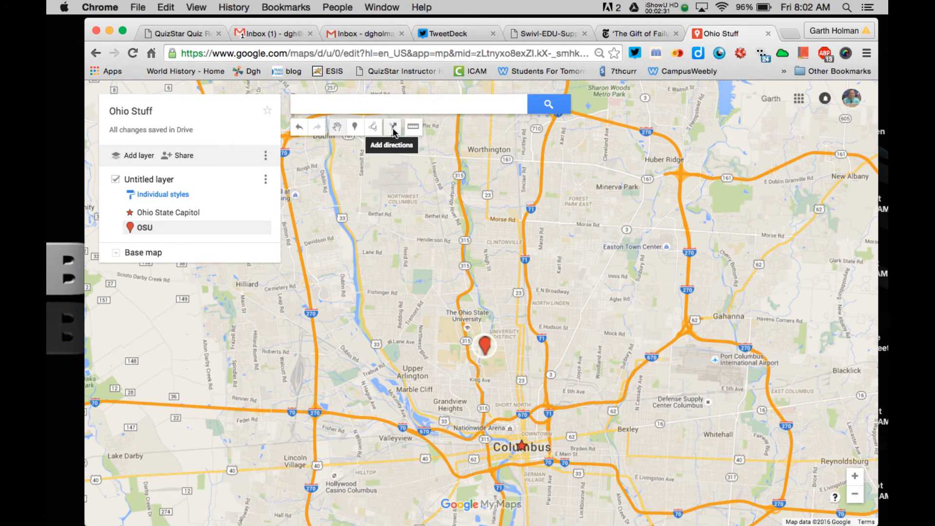
left_click(414, 127)
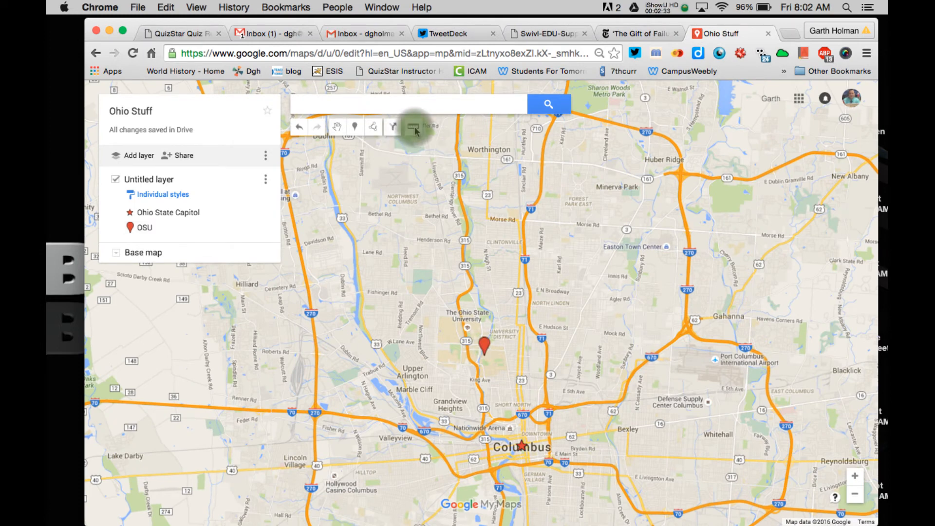
left_click(521, 446)
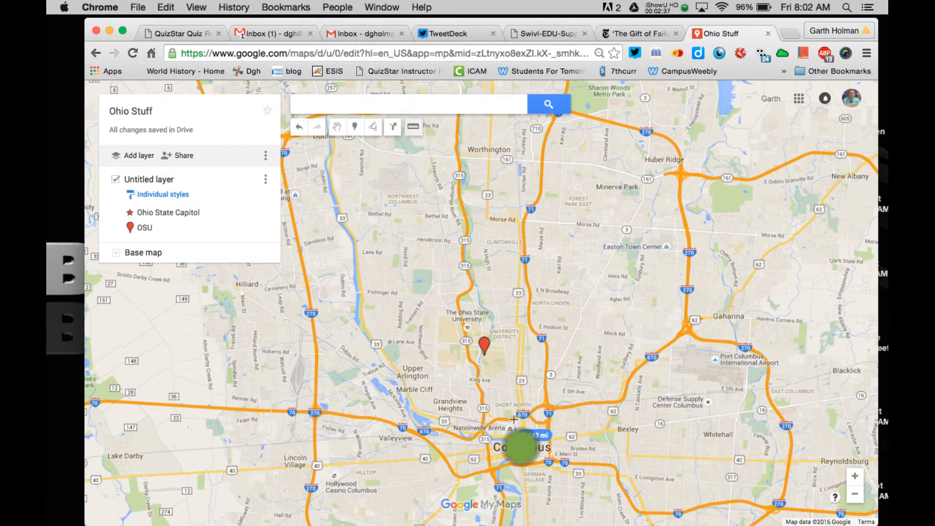
left_click(485, 353)
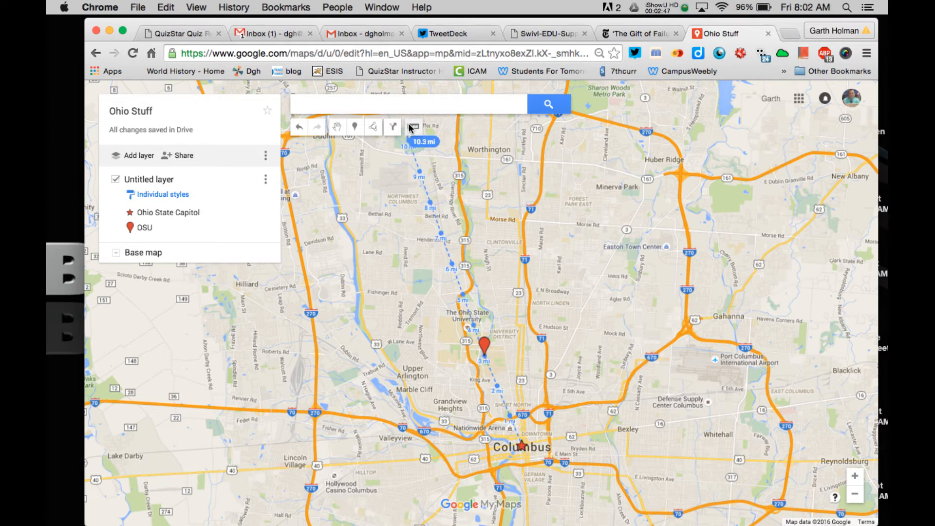
left_click(483, 356)
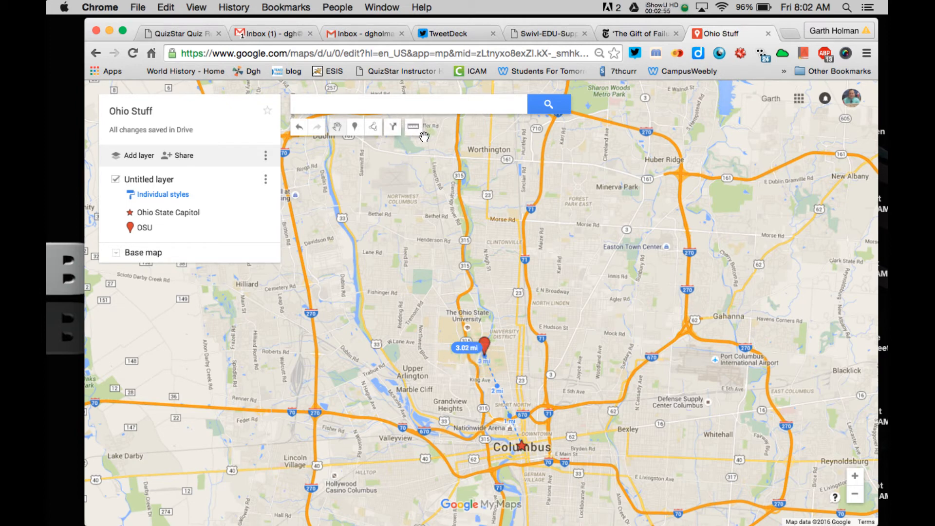
Step: Add a driving directions layer and try to use the Ohio State Capitol marker as its starting point A
left_click(394, 130)
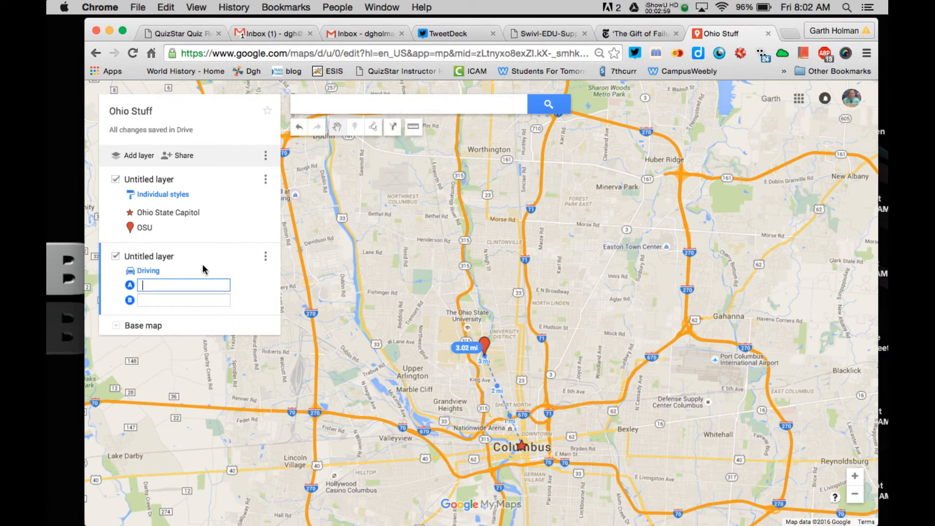
left_click(173, 214)
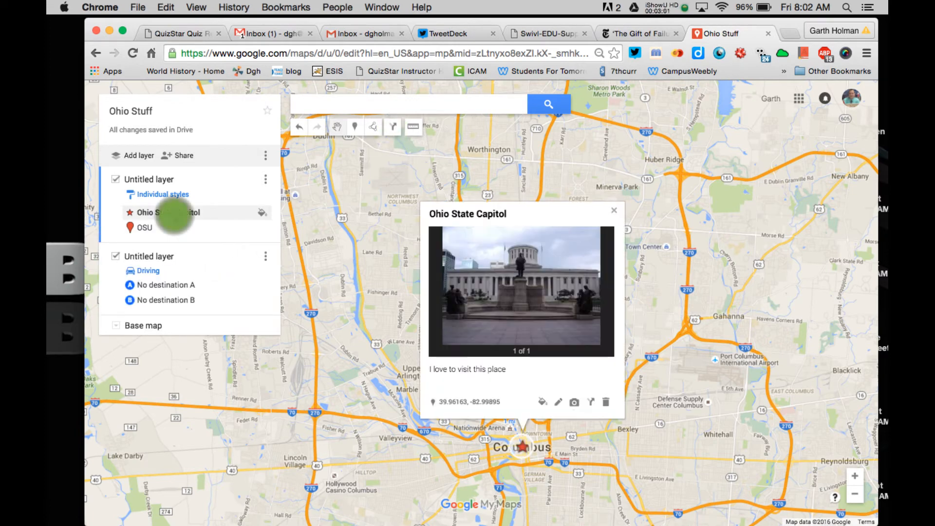
left_click(190, 285)
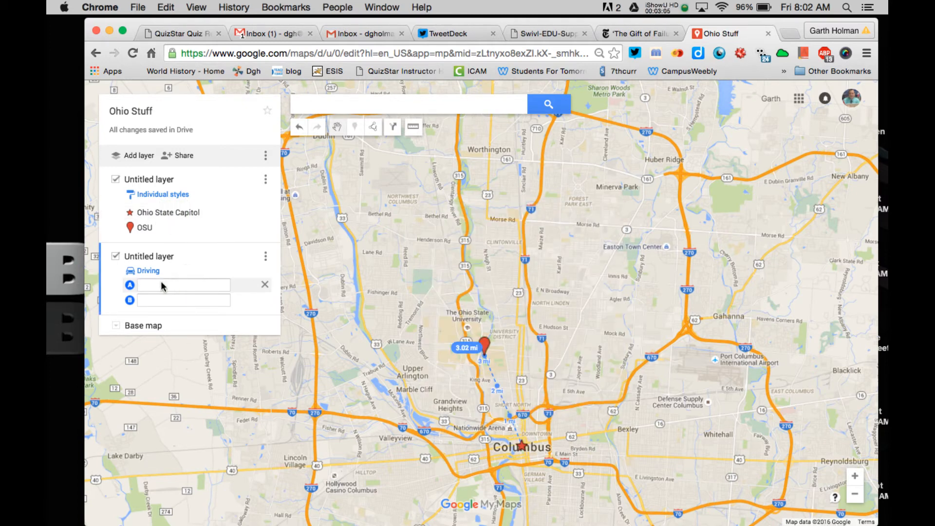
left_click(168, 214)
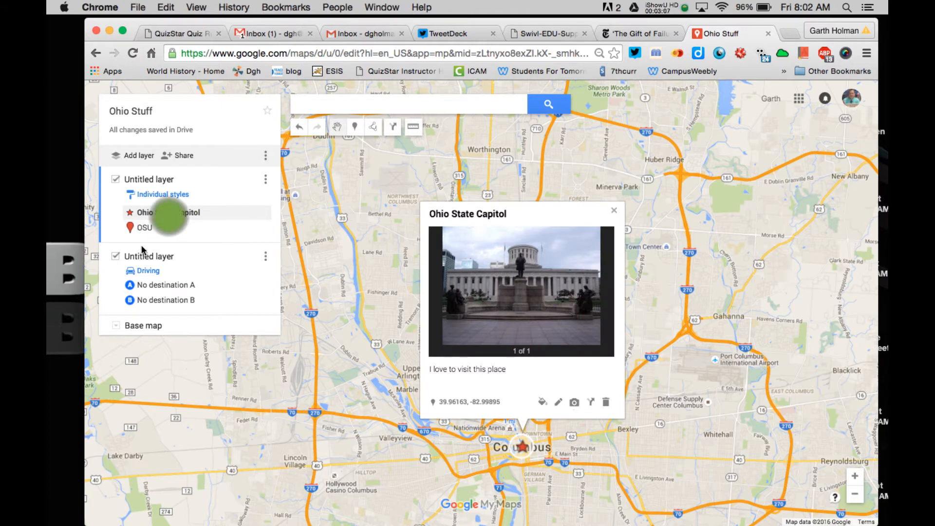
left_click(174, 285)
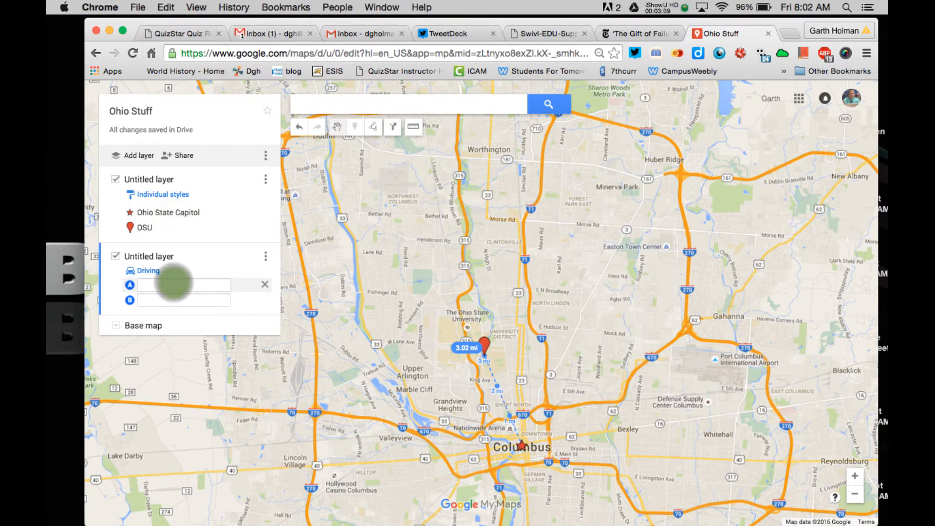
left_click(174, 284)
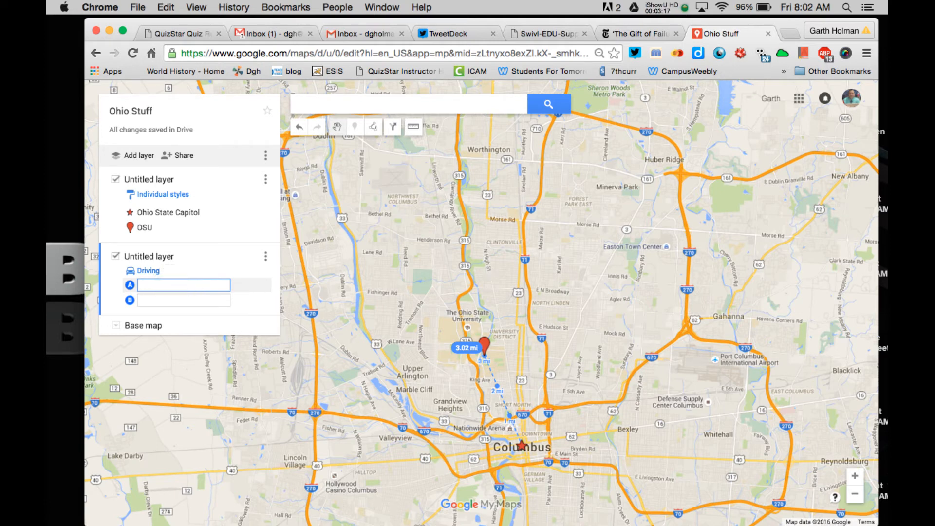
Step: Place a marker just east of Cleveland in the layer holding the other placemarks, name it "BMS", and save it
left_click(856, 496)
left_click(855, 495)
left_click(855, 496)
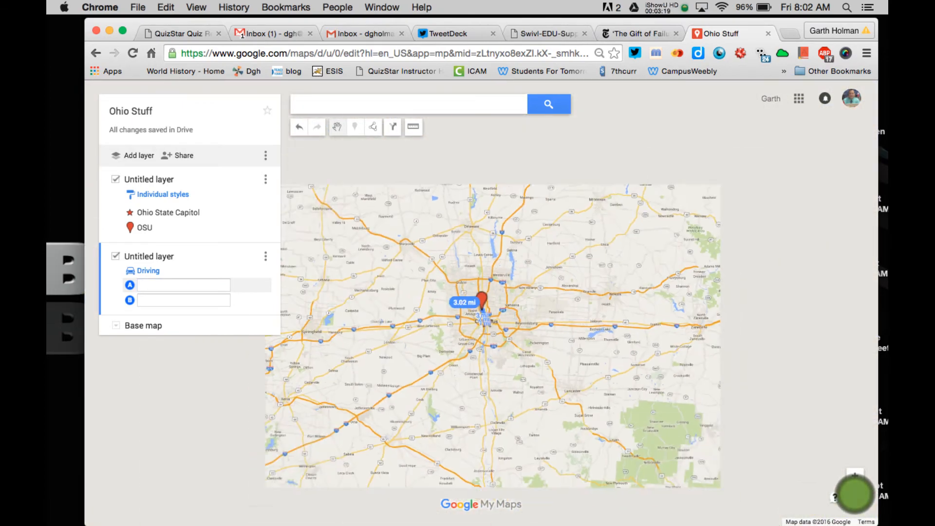
left_click(855, 495)
left_click(856, 496)
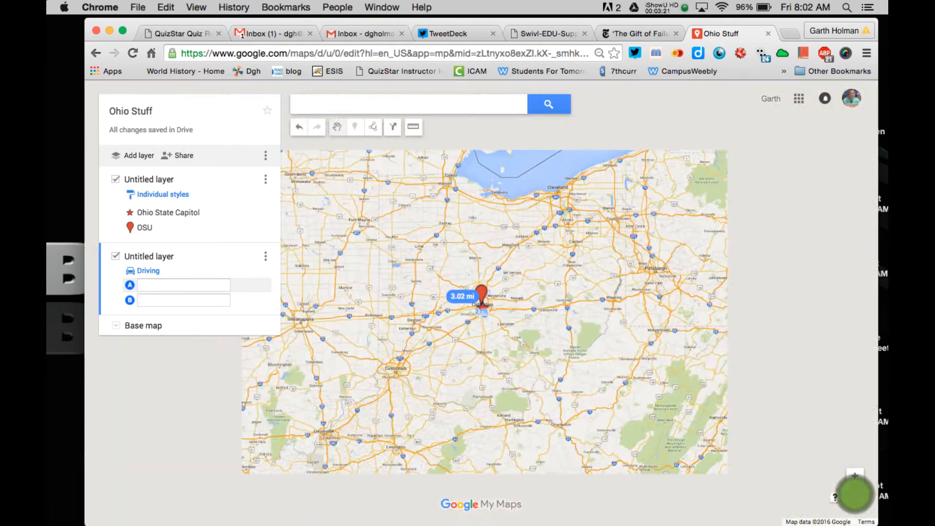
double_click(563, 200)
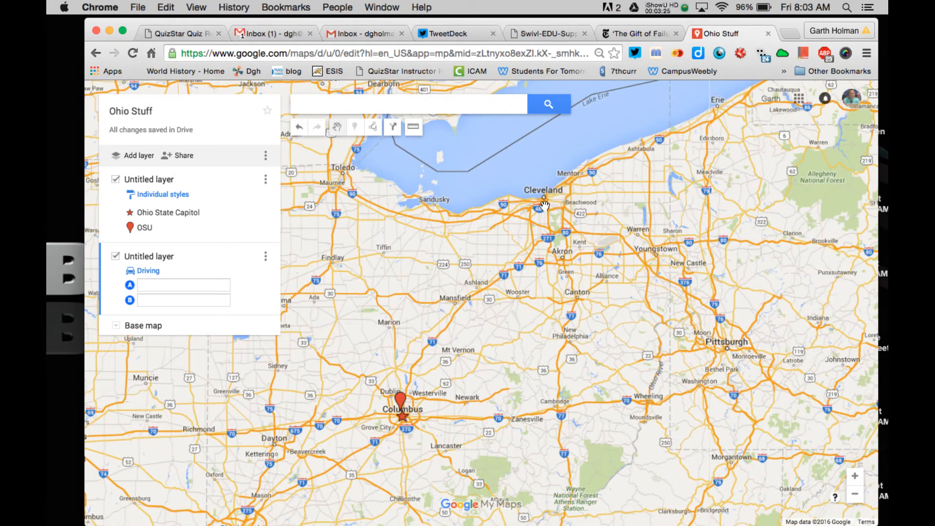
left_click(353, 127)
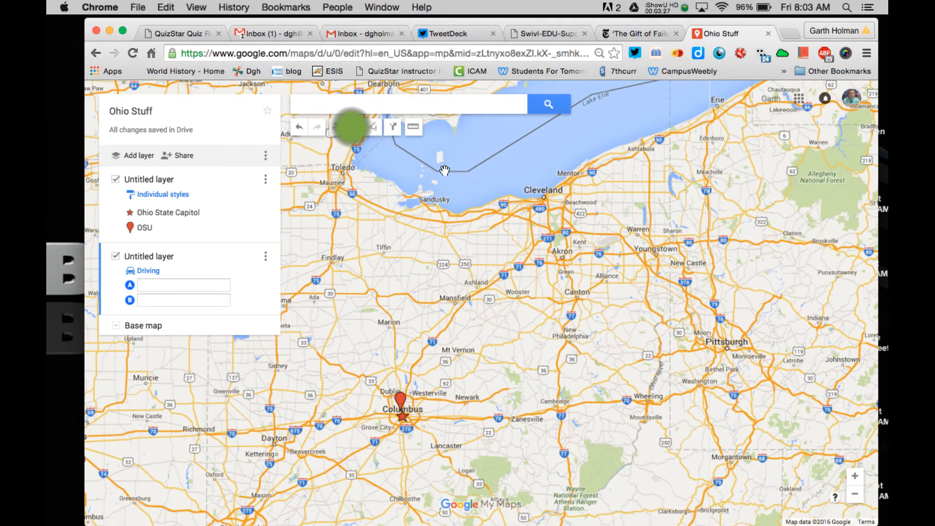
left_click(455, 252)
left_click(455, 253)
left_click(354, 128)
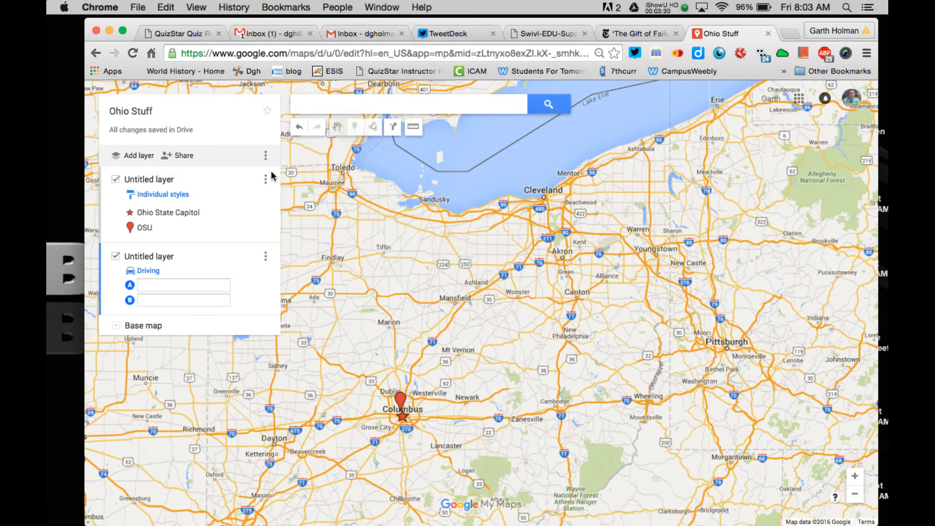
left_click(204, 193)
left_click(354, 129)
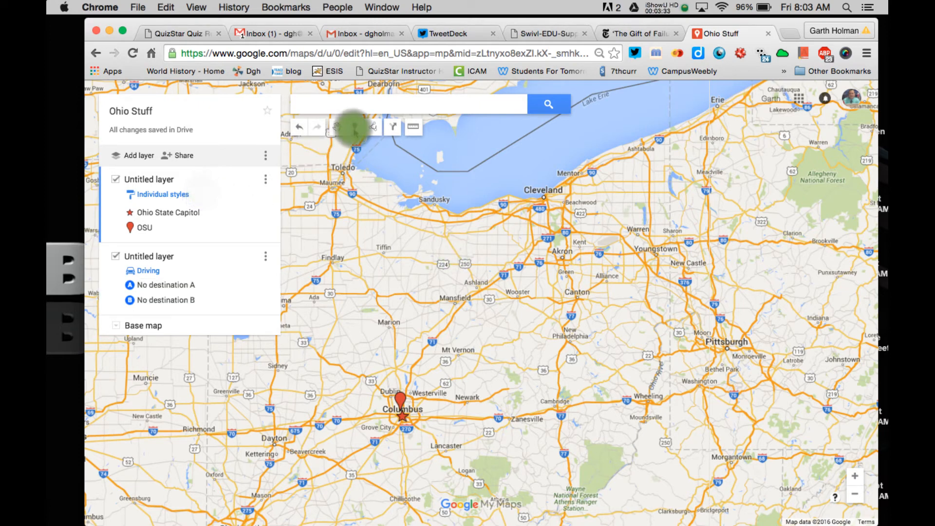
left_click(564, 201)
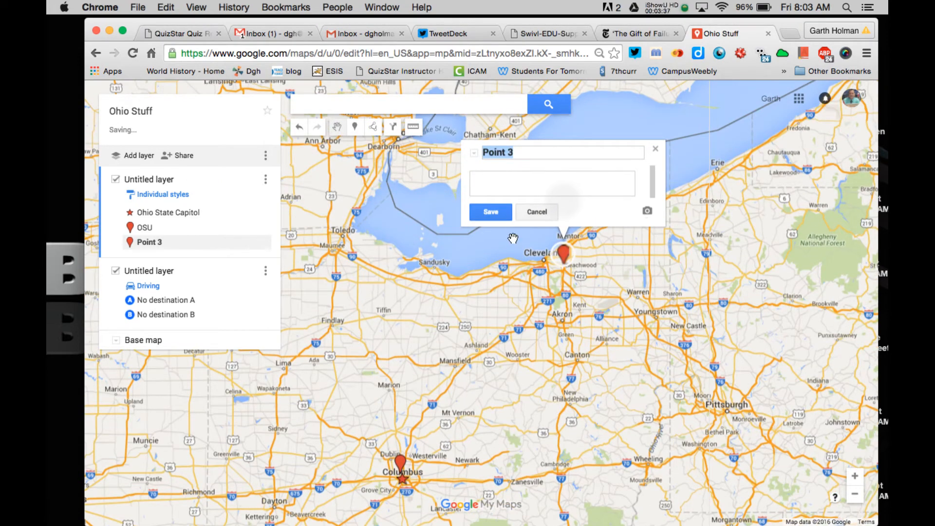
type("BMS")
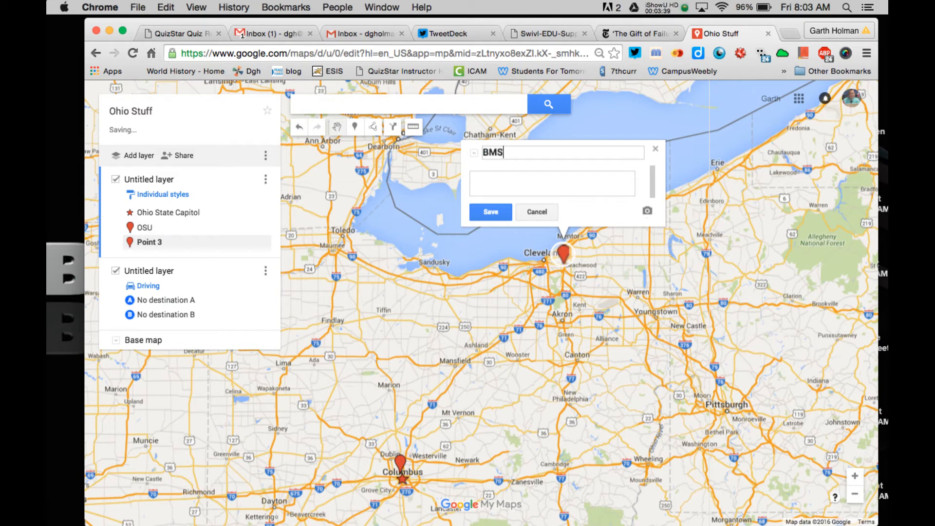
left_click(491, 212)
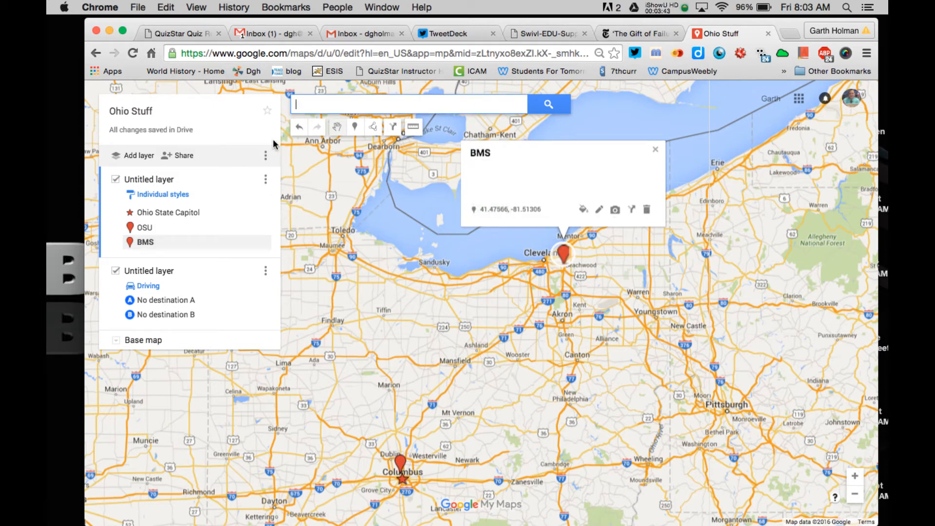
Step: Measure the distance from the Ohio State Capitol marker to the BMS marker, extending the line out over Lake Erie
left_click(413, 127)
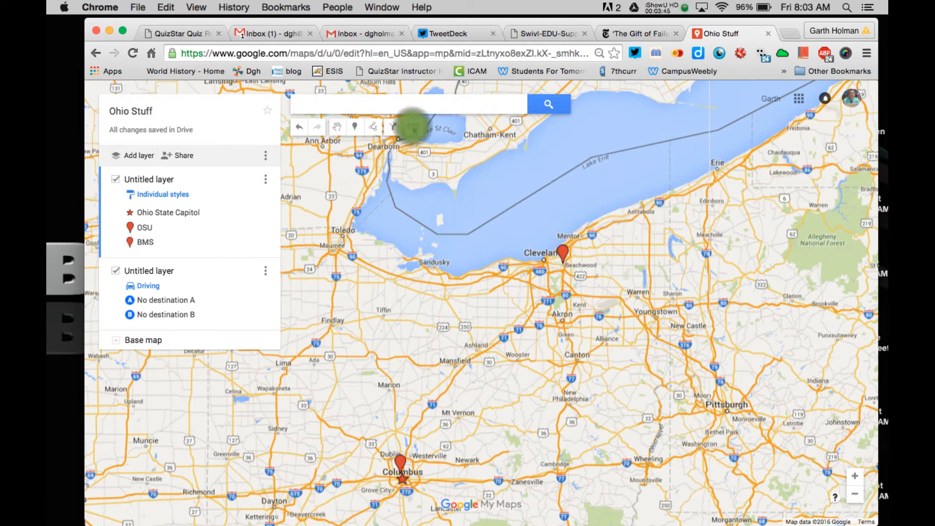
left_click(402, 479)
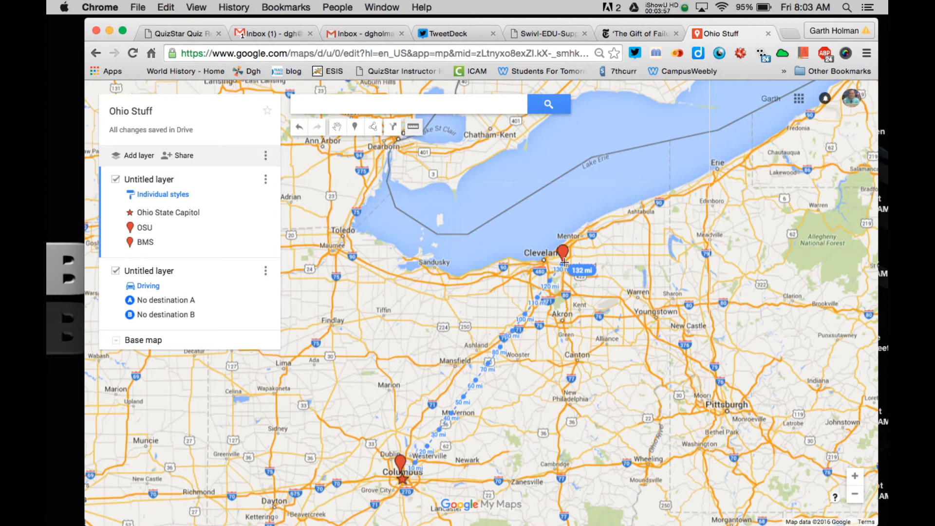
left_click(564, 264)
left_click(524, 184)
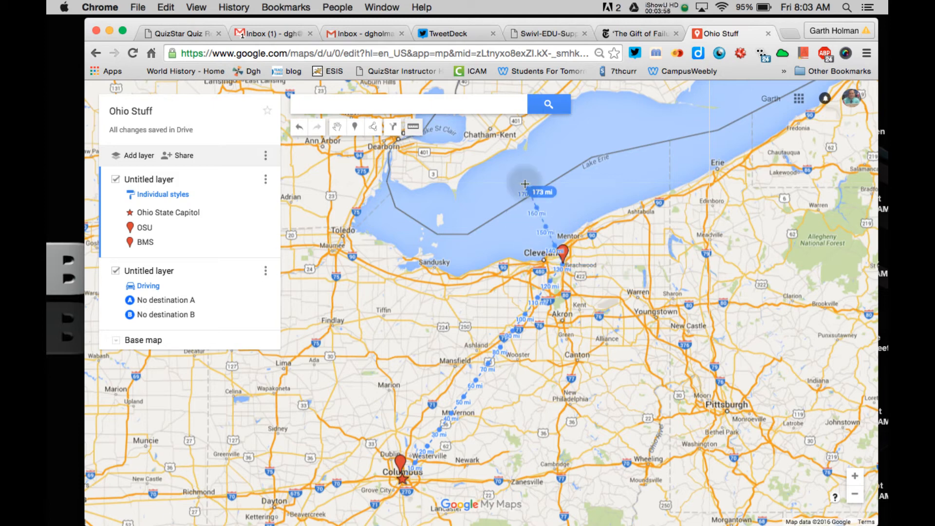
double_click(513, 211)
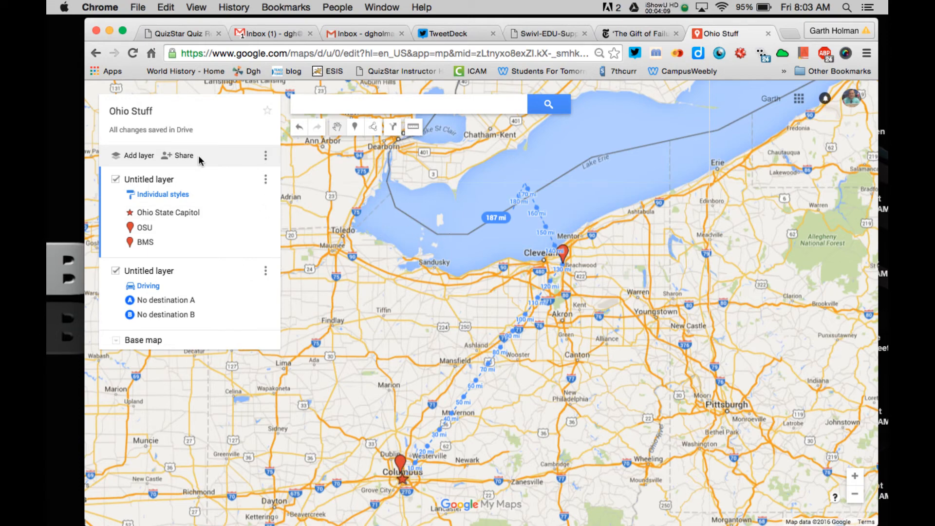
Step: Change the map's link sharing to "On - Public on the web", save it, and close the sharing settings
left_click(184, 154)
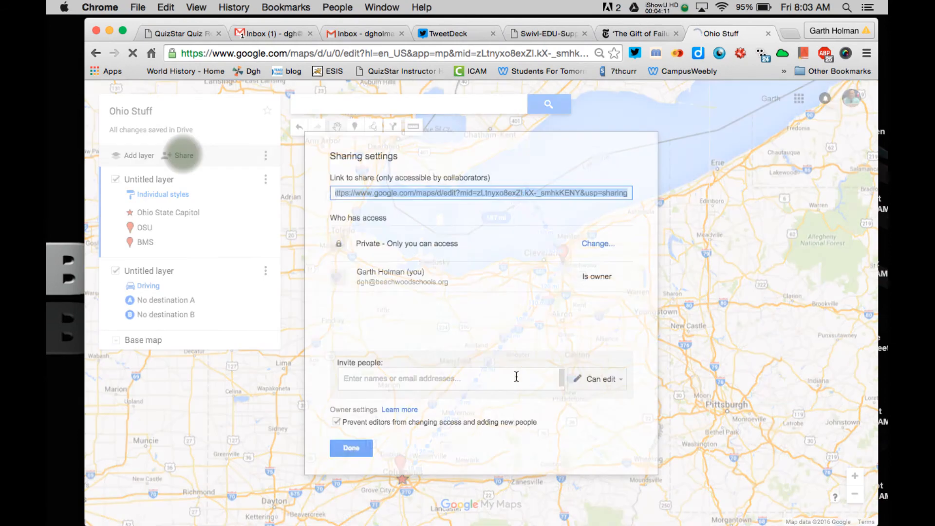
left_click(590, 245)
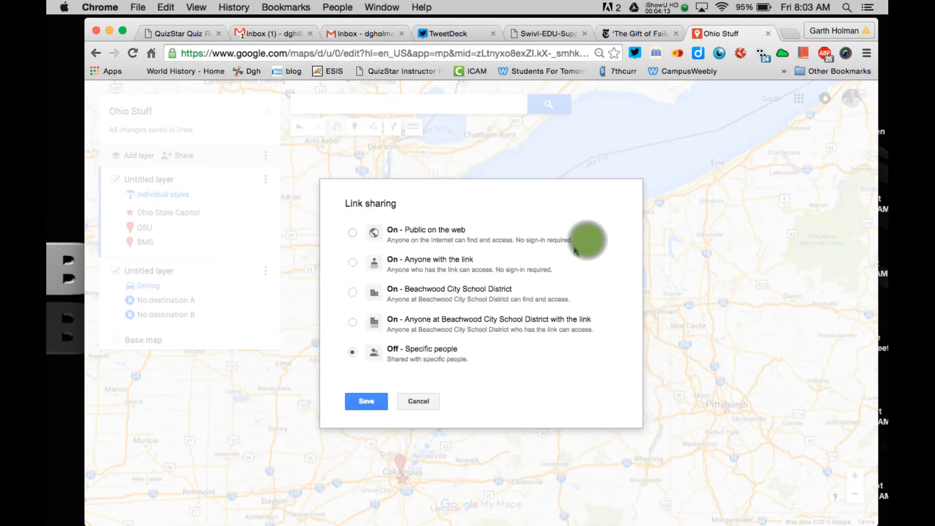
left_click(352, 232)
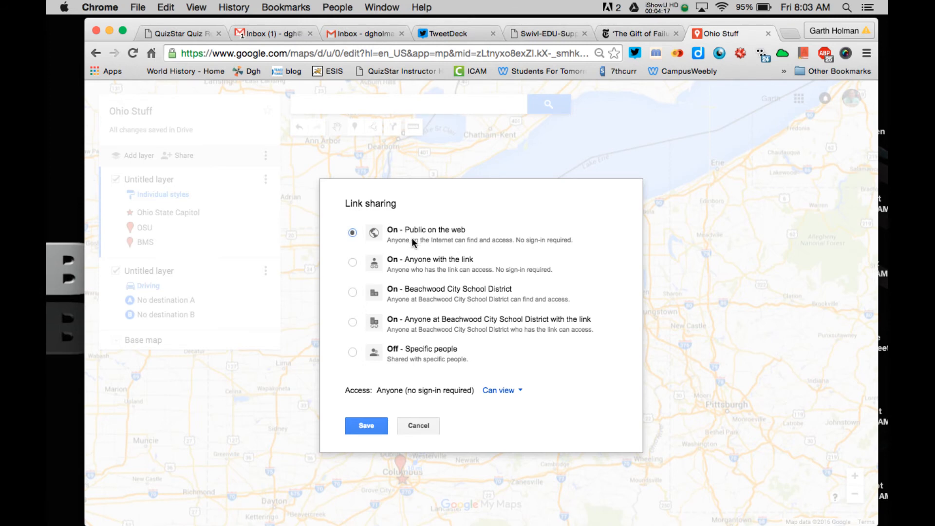
left_click(368, 427)
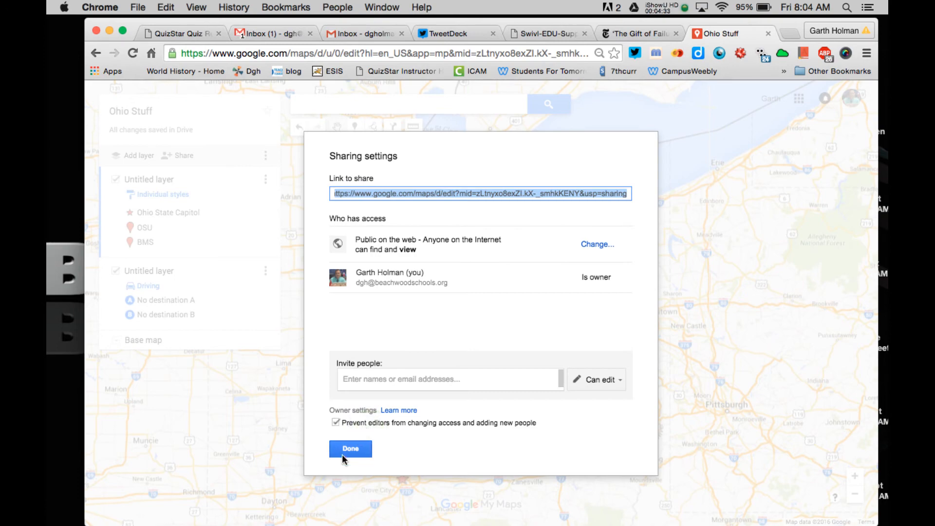
left_click(349, 449)
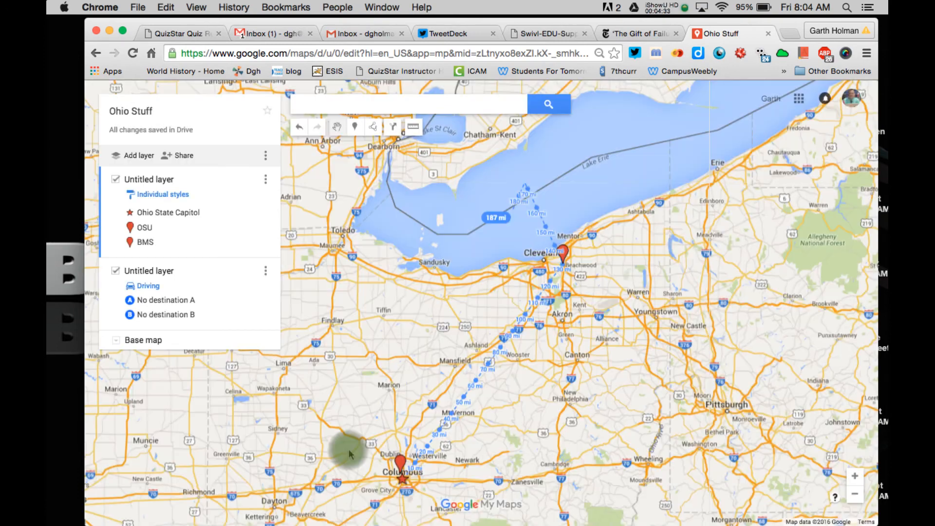
Step: Copy the map's HTML embed code for use on a website and close the embed dialog
left_click(265, 156)
left_click(226, 258)
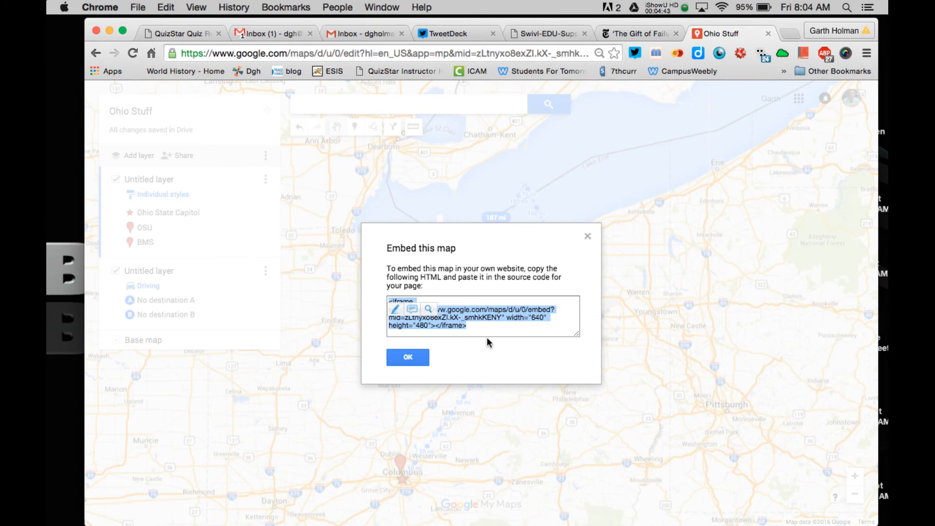
key("super+c")
left_click(418, 360)
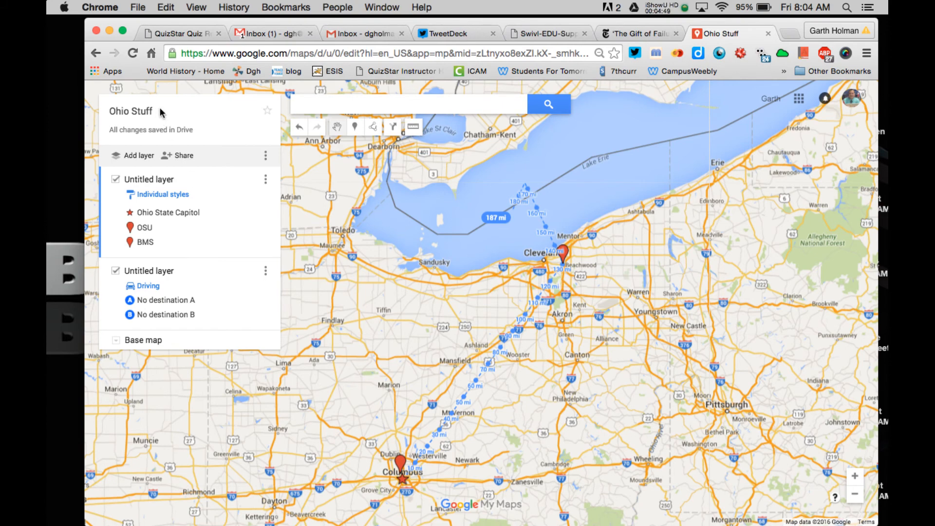
Step: Close the Ohio Stuff map and run a Google search for "my maps" in a new browser tab
left_click(768, 34)
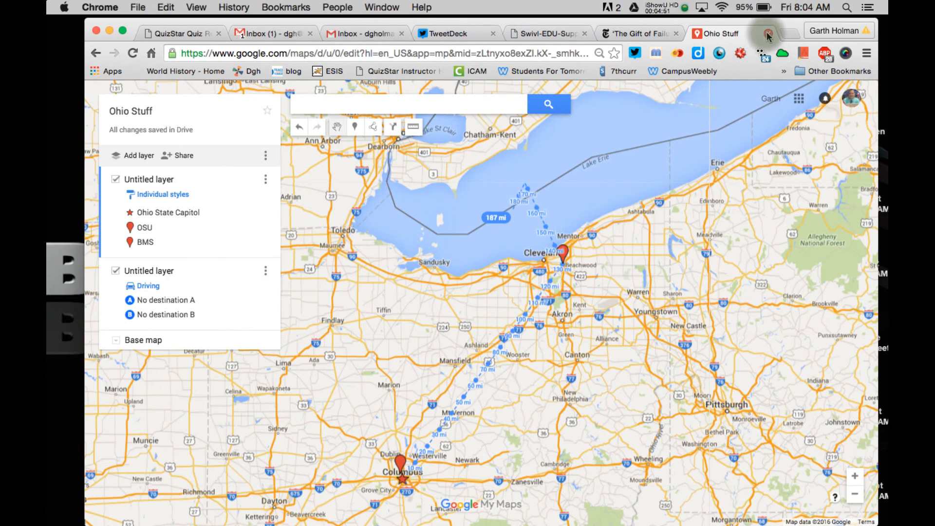
left_click(795, 31)
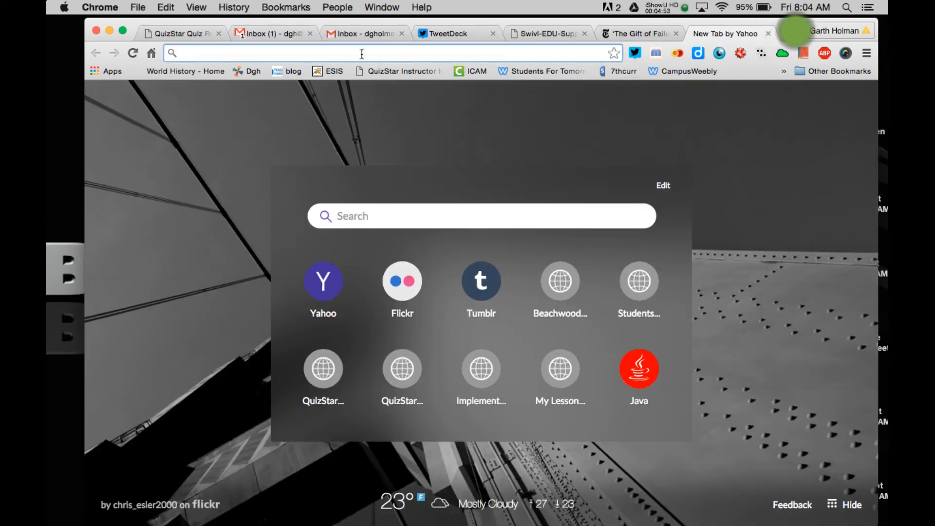
left_click(362, 52)
type("my mp")
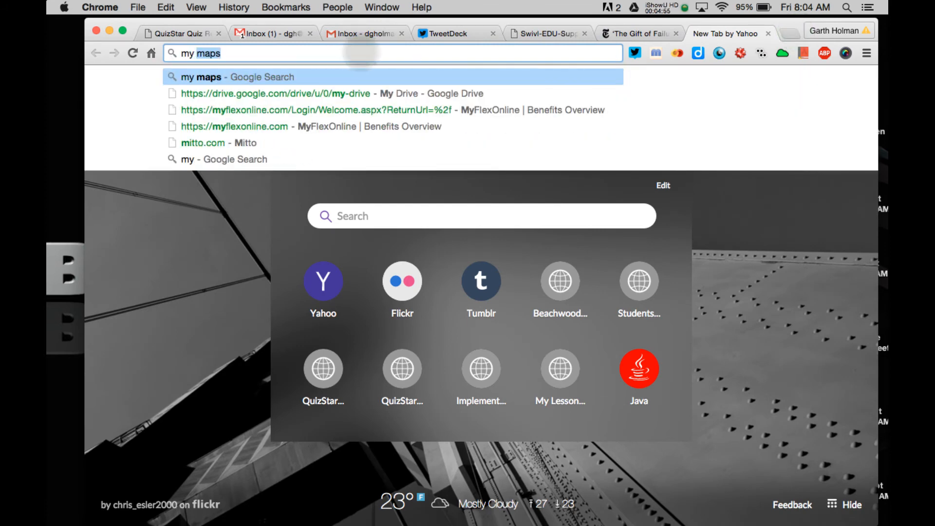
type("a")
key("BackSpace")
key("BackSpace")
type("aps")
key("Return")
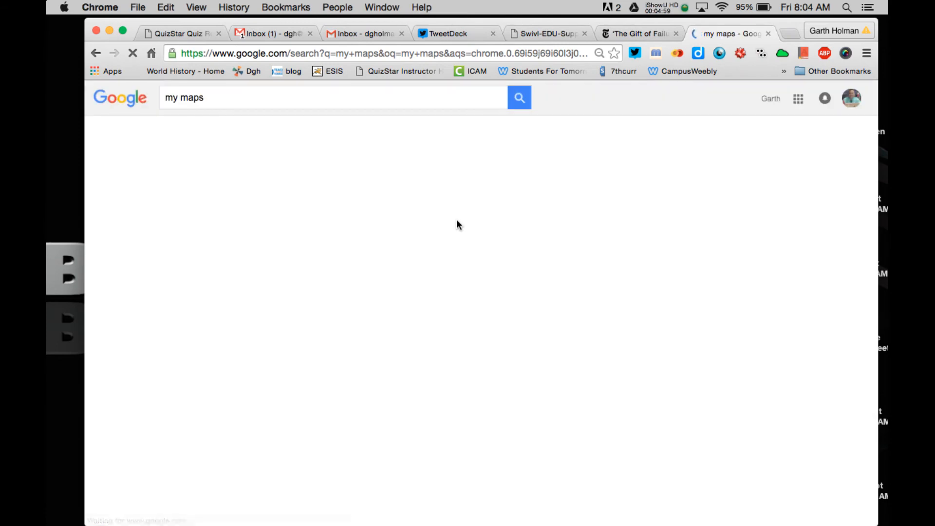
Step: Go to My Maps from the search results and reopen the saved "Ohio Stuff" map
left_click(205, 188)
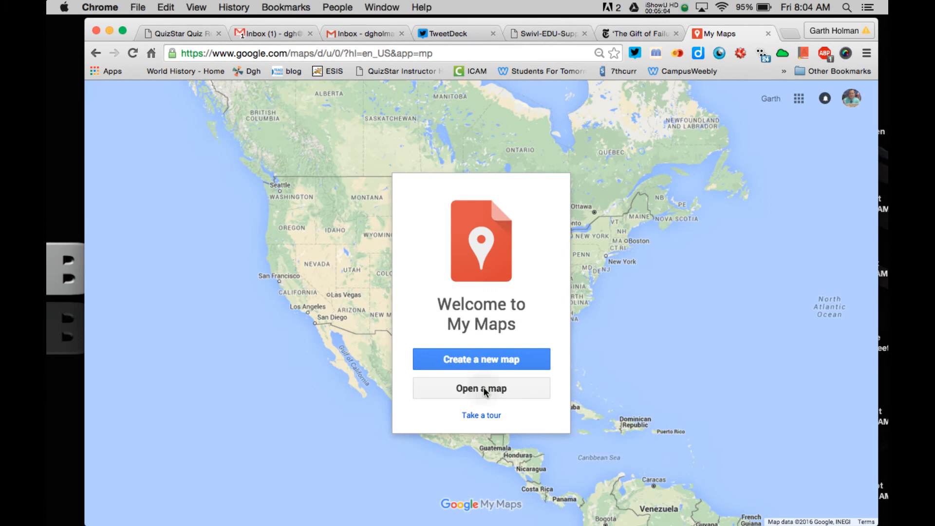
left_click(484, 388)
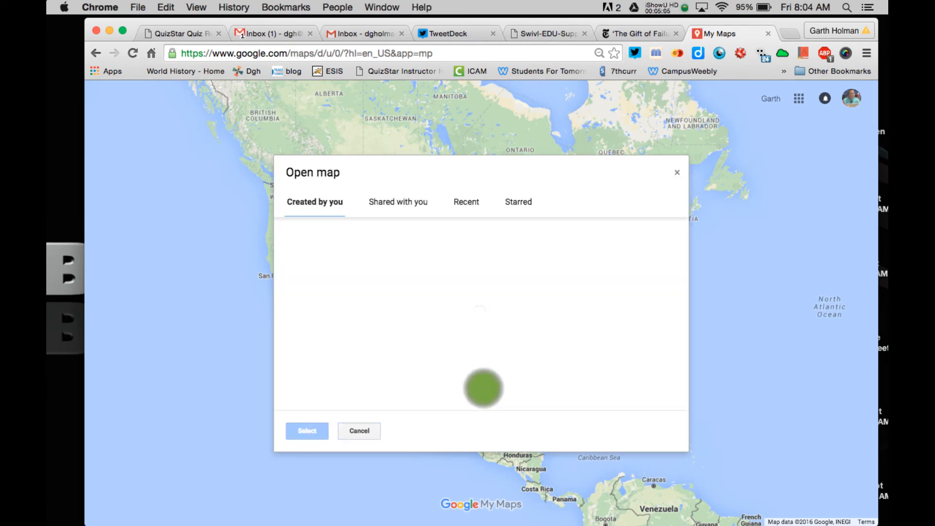
left_click(353, 225)
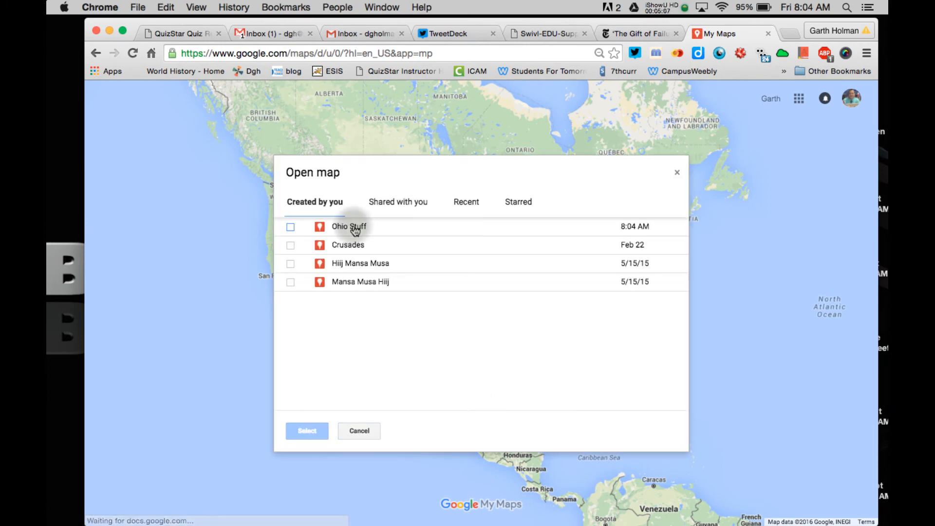
left_click(309, 431)
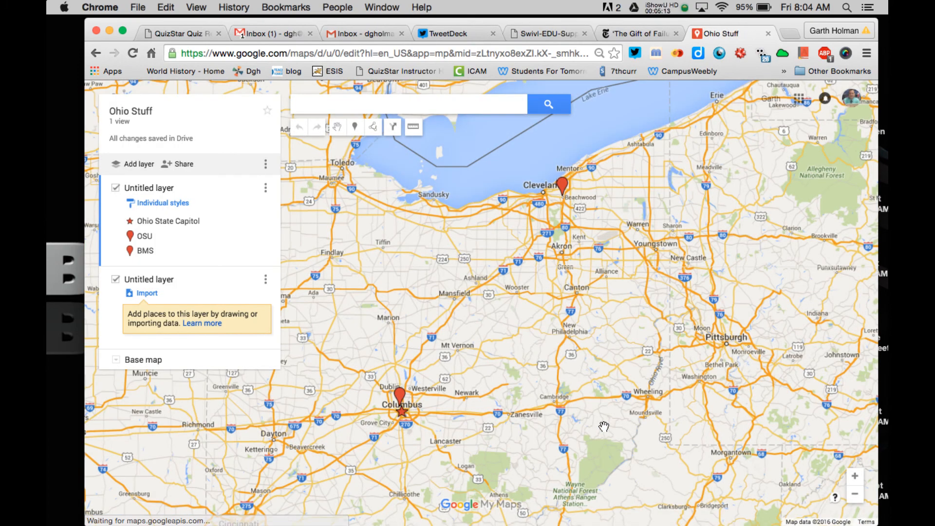
Step: Search the map for "Norte Dame Pairs", choose Cathédrale Notre-Dame de Paris, and add it to the map as a placemark
left_click(380, 107)
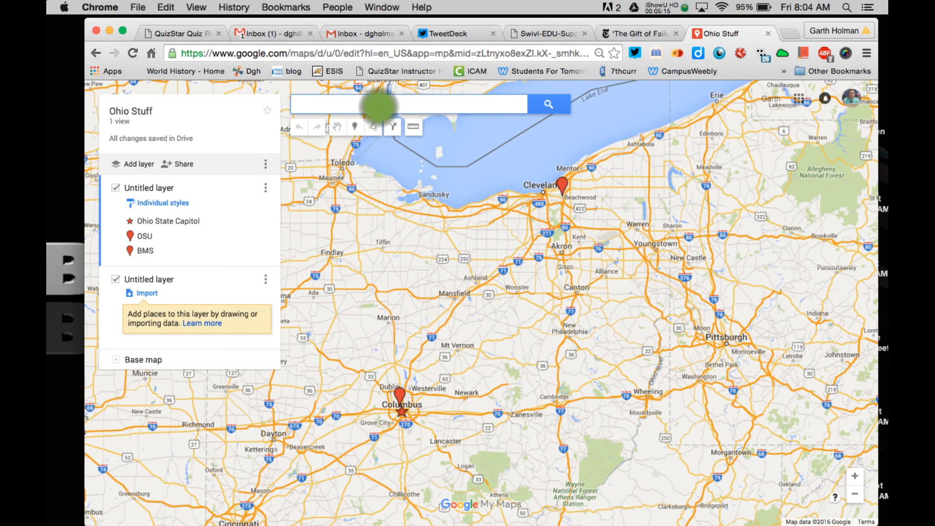
type("No")
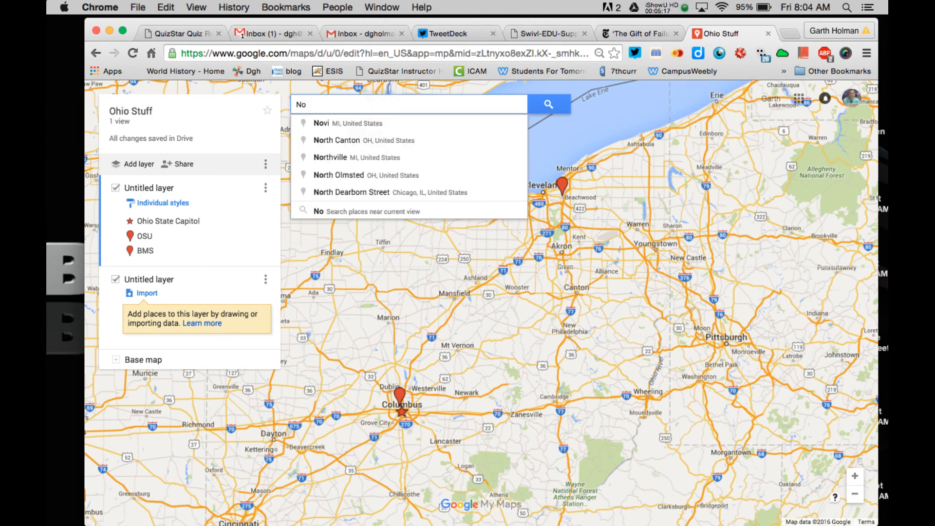
type("rte D")
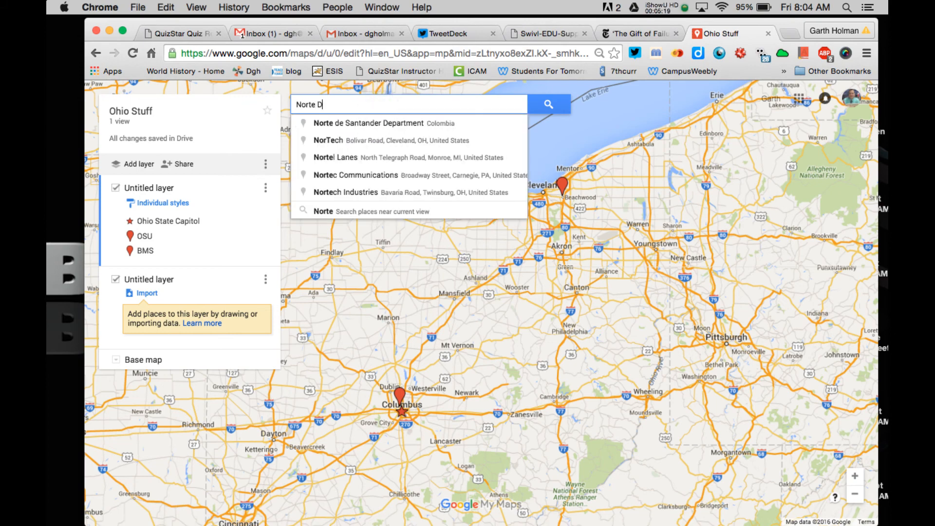
type("ame")
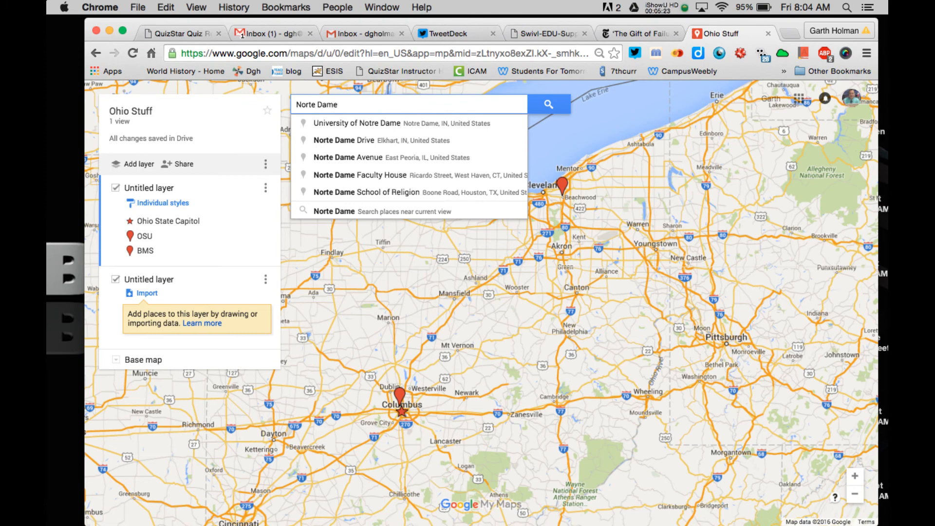
type(" Pairs")
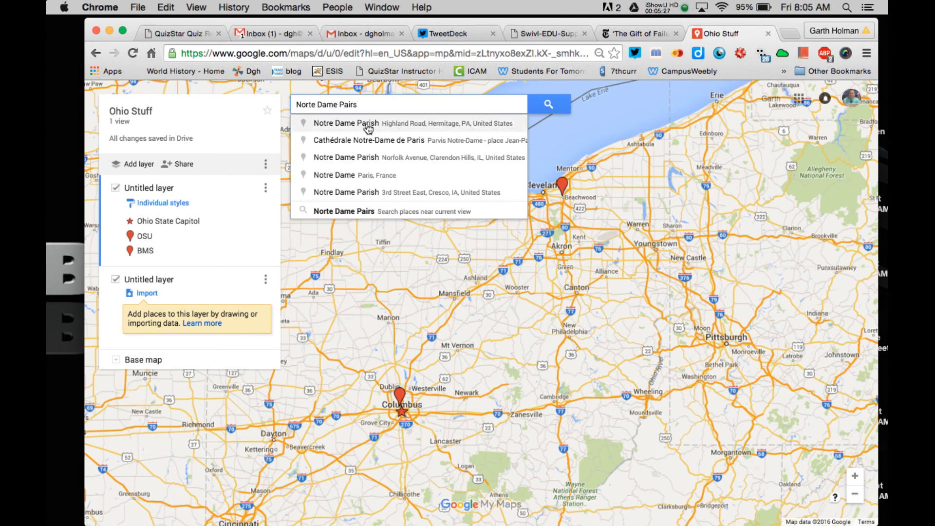
left_click(369, 141)
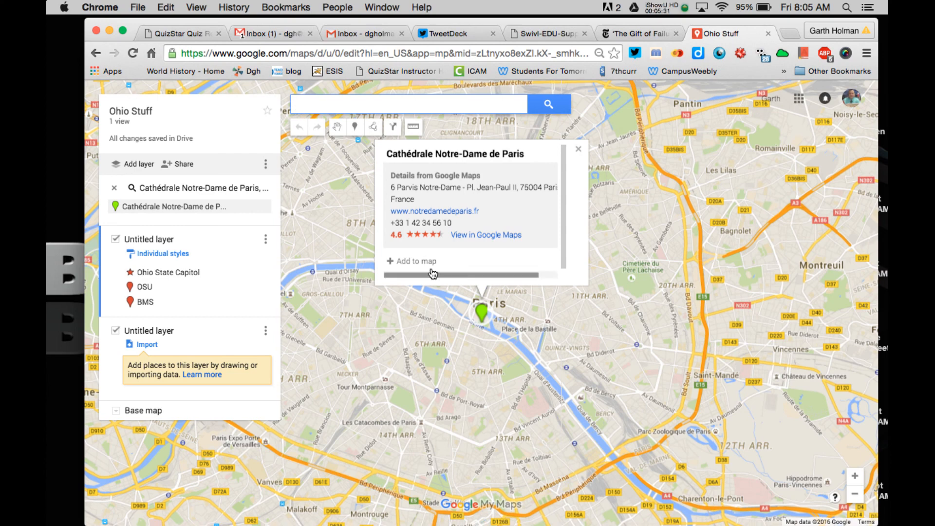
left_click(417, 262)
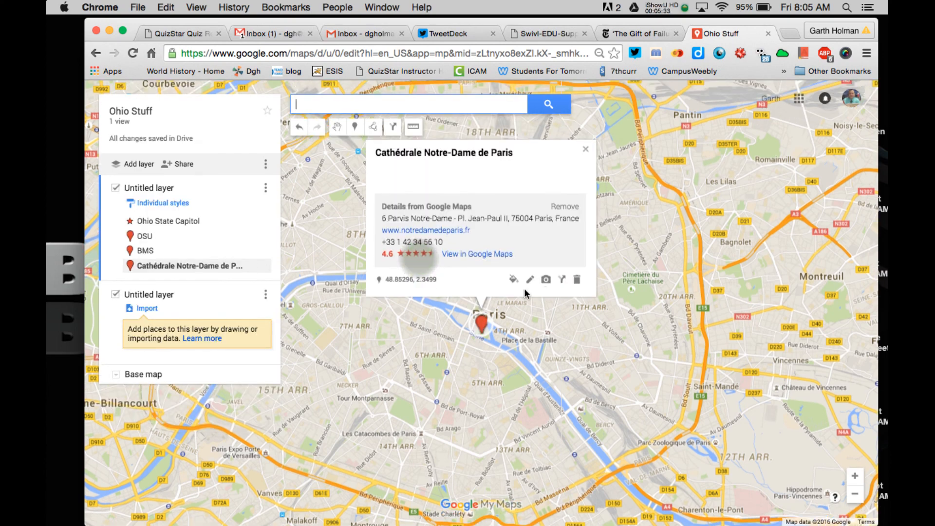